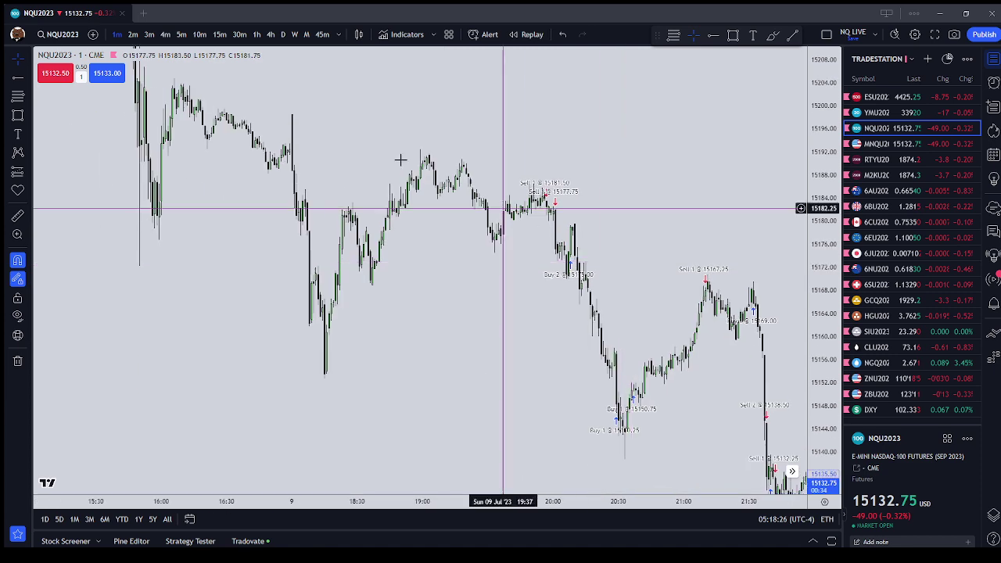
# Switch to the 3-minute interval and examine the executed trade markers on the July 9 evening session.
pyautogui.moveTo(290, 107); pyautogui.dragTo(476, 208)
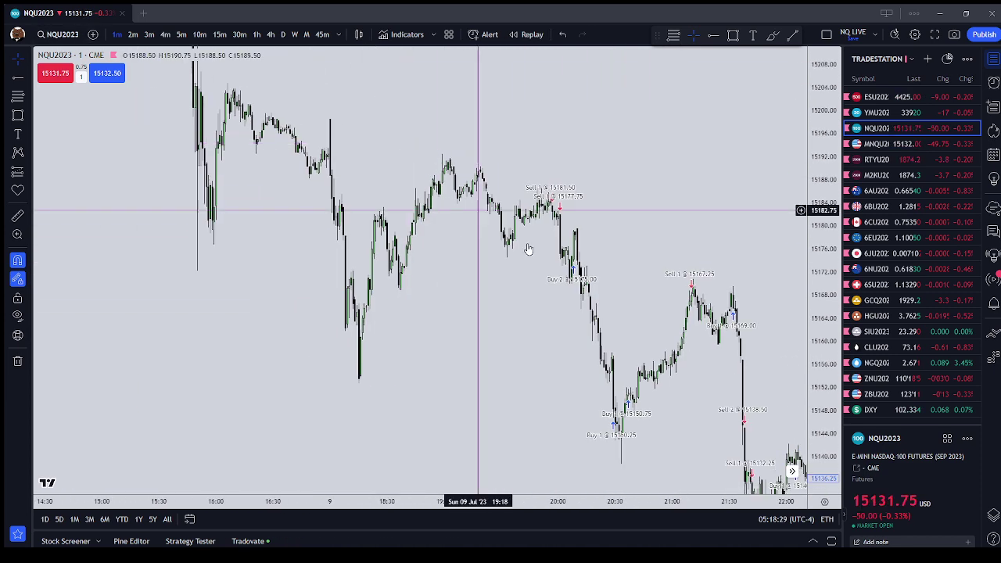
pyautogui.click(147, 37)
pyautogui.moveTo(355, 132); pyautogui.dragTo(80, 245)
pyautogui.moveTo(811, 182); pyautogui.dragTo(811, 374)
pyautogui.moveTo(726, 327); pyautogui.dragTo(625, 162)
pyautogui.scroll(4, 576, 212)
pyautogui.moveTo(435, 212); pyautogui.dragTo(613, 188)
pyautogui.moveTo(820, 334); pyautogui.dragTo(820, 31)
pyautogui.scroll(2, 715, 114)
pyautogui.moveTo(614, 109); pyautogui.dragTo(633, 268)
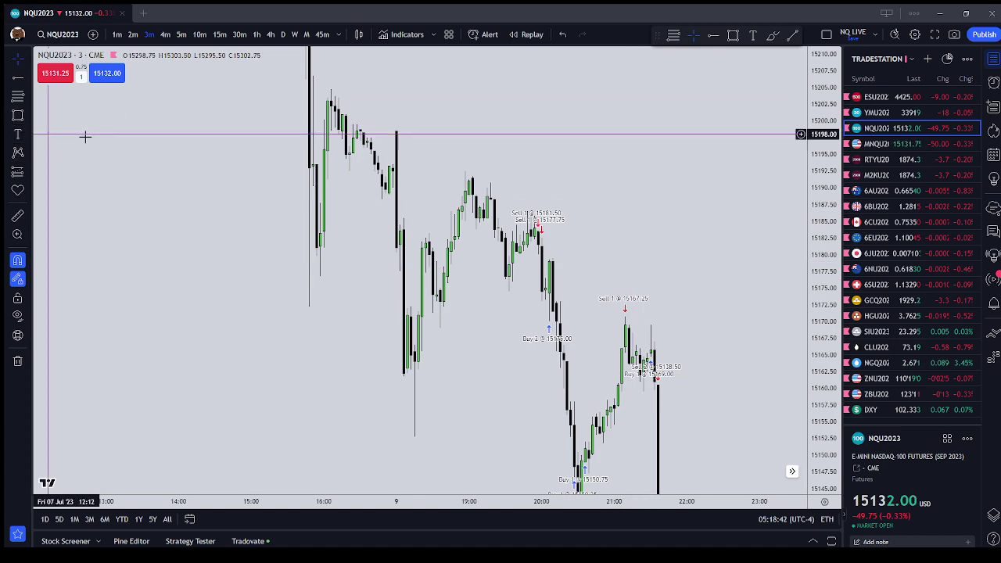
pyautogui.moveTo(509, 161); pyautogui.dragTo(407, 138)
# Return to the 1-minute interval, turn off the magnet, and brush circles around the sells at 15181.50 and 15177.75 and the buy at 15175.00.
pyautogui.click(117, 34)
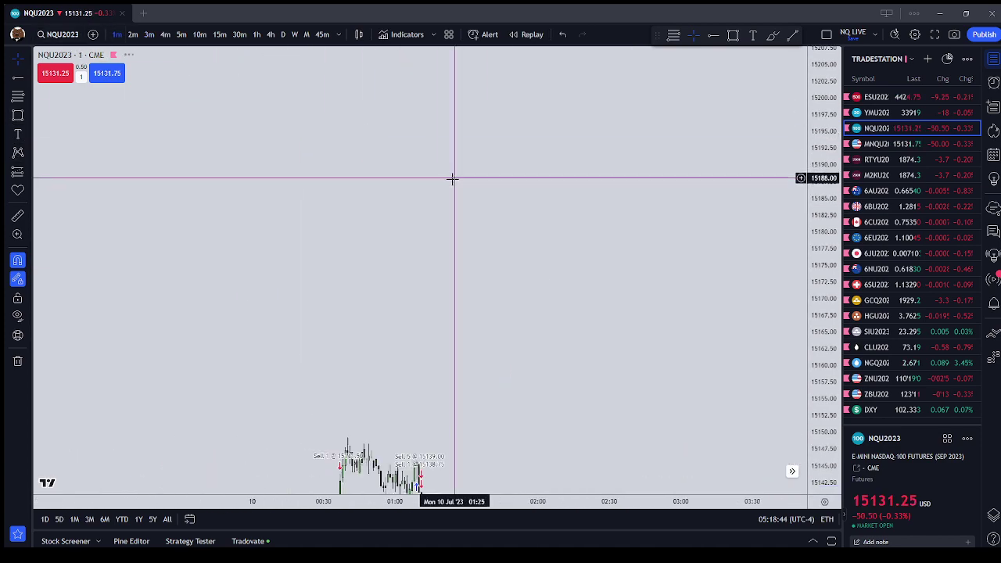
pyautogui.moveTo(351, 163); pyautogui.dragTo(734, 283)
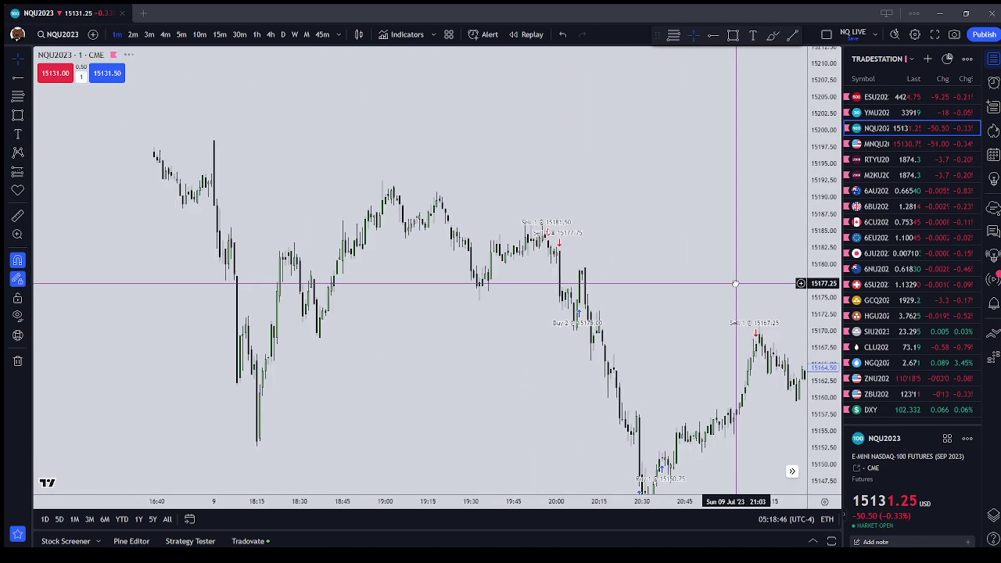
pyautogui.scroll(3, 616, 271)
pyautogui.moveTo(819, 346); pyautogui.dragTo(835, 92)
pyautogui.moveTo(647, 240); pyautogui.dragTo(678, 245)
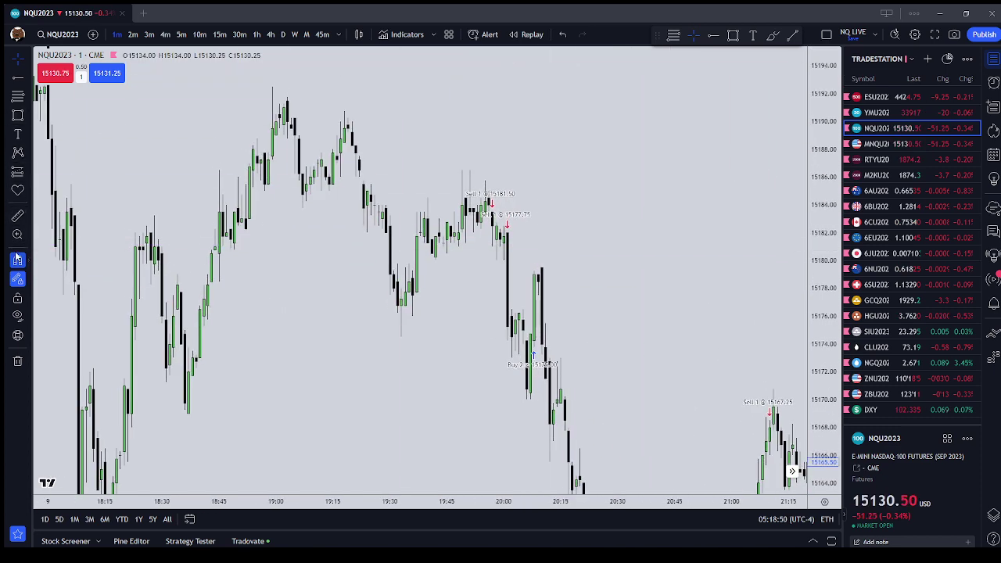
pyautogui.moveTo(508, 188)
pyautogui.mouseDown()
pyautogui.moveTo(492, 212)
pyautogui.moveTo(509, 203)
pyautogui.mouseUp()
pyautogui.moveTo(545, 357)
pyautogui.mouseDown()
pyautogui.moveTo(500, 351)
pyautogui.moveTo(547, 359)
pyautogui.mouseUp()
# Brush circles around the buy markers at 15150.25 and 15150.75 and beside the sell marker at 15167.25.
pyautogui.moveTo(625, 341); pyautogui.dragTo(576, 174)
pyautogui.moveTo(571, 427); pyautogui.dragTo(648, 258)
pyautogui.moveTo(825, 174); pyautogui.dragTo(825, 363)
pyautogui.moveTo(611, 109); pyautogui.dragTo(579, 196)
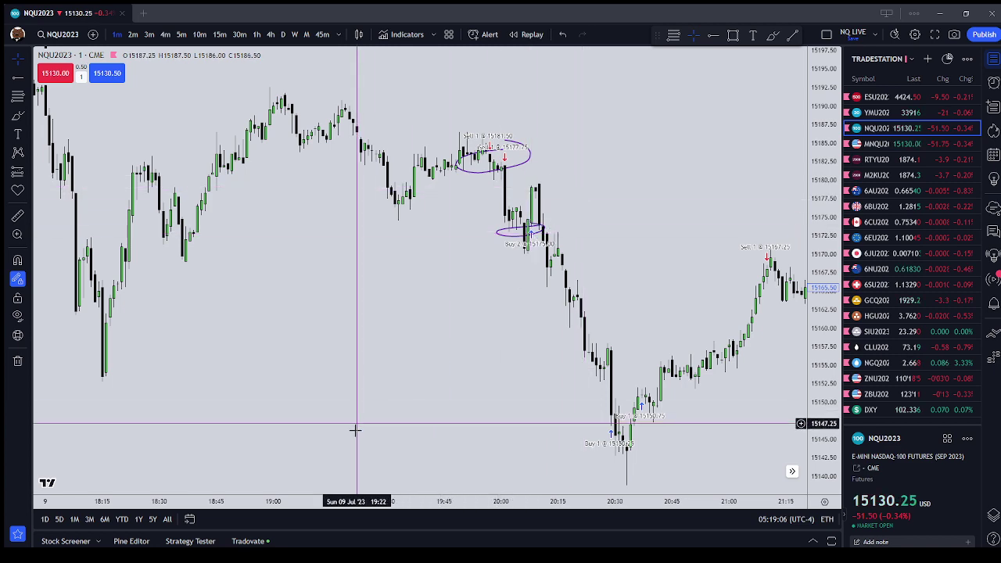
pyautogui.moveTo(395, 404); pyautogui.dragTo(283, 336)
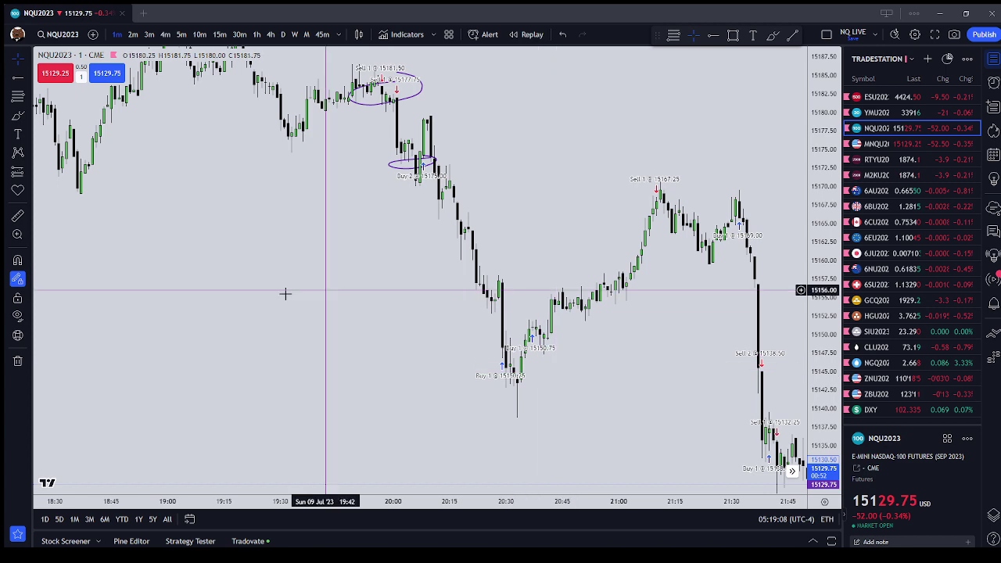
pyautogui.scroll(1, 531, 335)
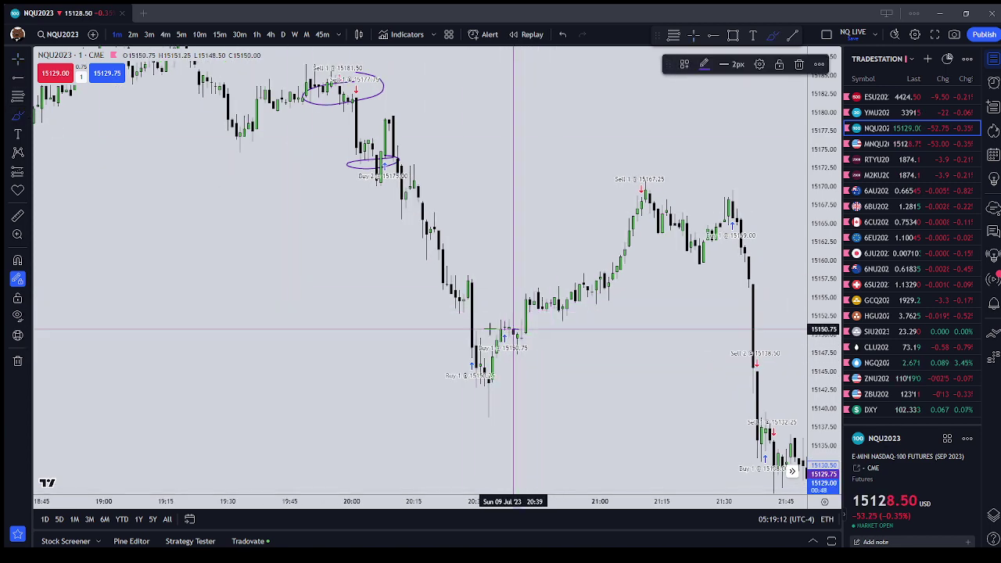
pyautogui.moveTo(477, 324); pyautogui.dragTo(491, 331)
pyautogui.scroll(-3, 398, 283)
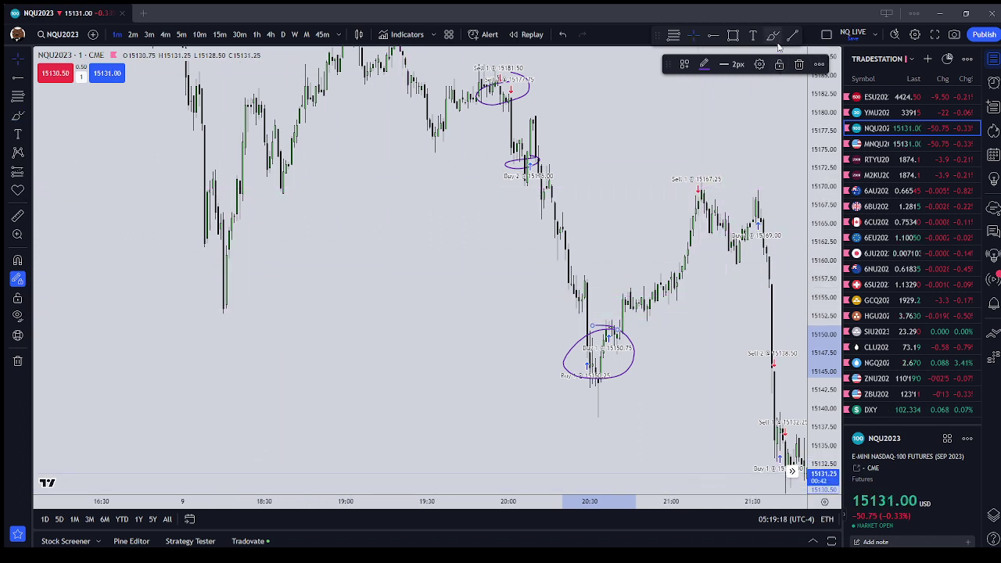
pyautogui.moveTo(711, 203); pyautogui.dragTo(694, 219)
pyautogui.moveTo(601, 171); pyautogui.dragTo(469, 190)
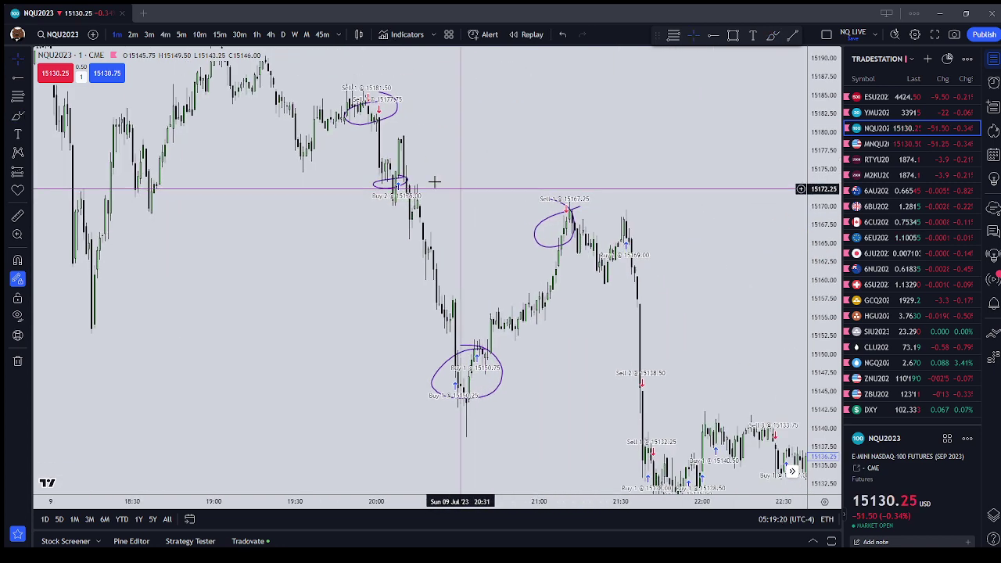
# Remove all drawings from the chart.
pyautogui.rightClick(451, 146)
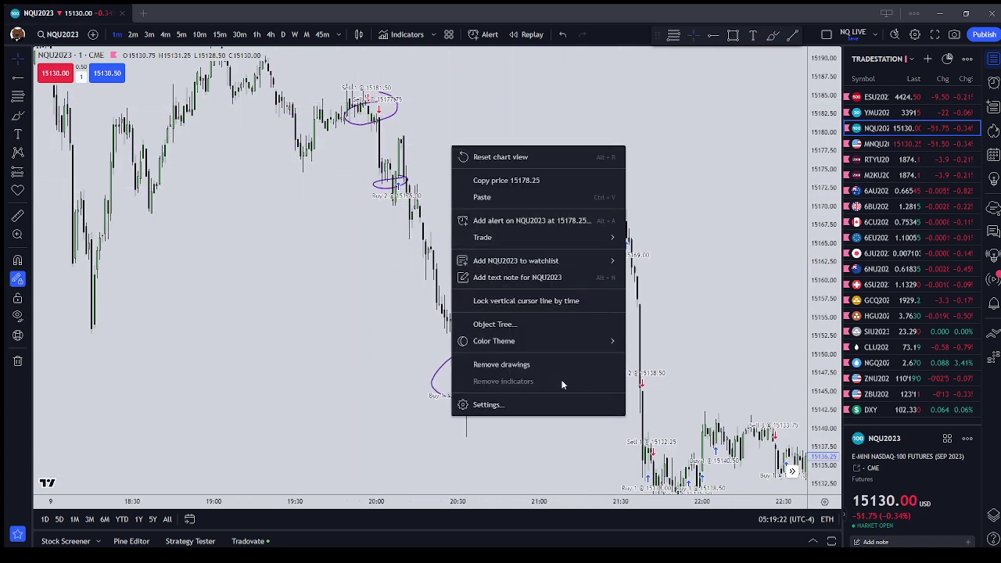
pyautogui.click(548, 364)
# Circle the peak above the 15169.00 buy marker and brush a horizontal line at about 15169.00 from the earlier peak past the circle.
pyautogui.moveTo(654, 349); pyautogui.dragTo(627, 311)
pyautogui.scroll(2, 628, 311)
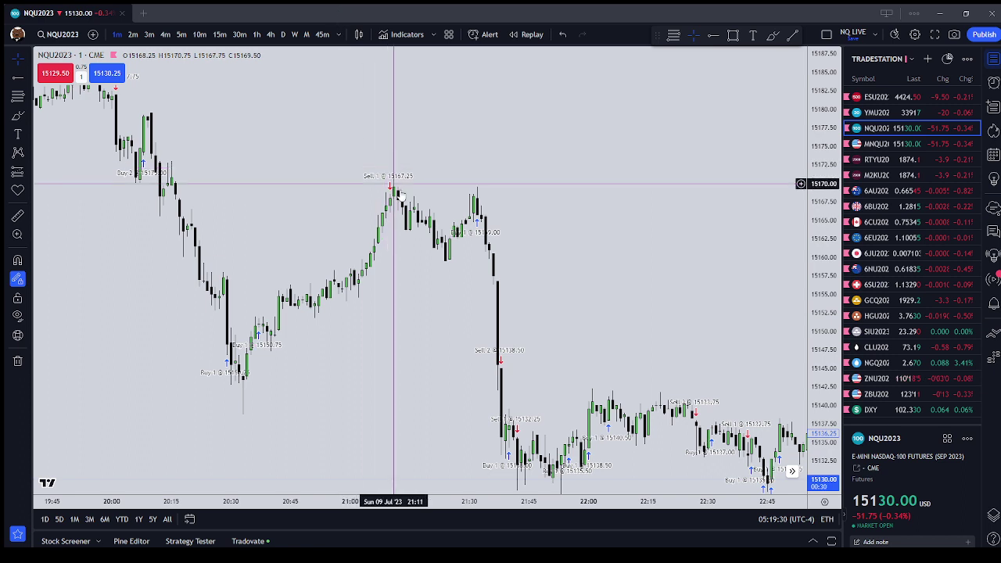
pyautogui.click(17, 115)
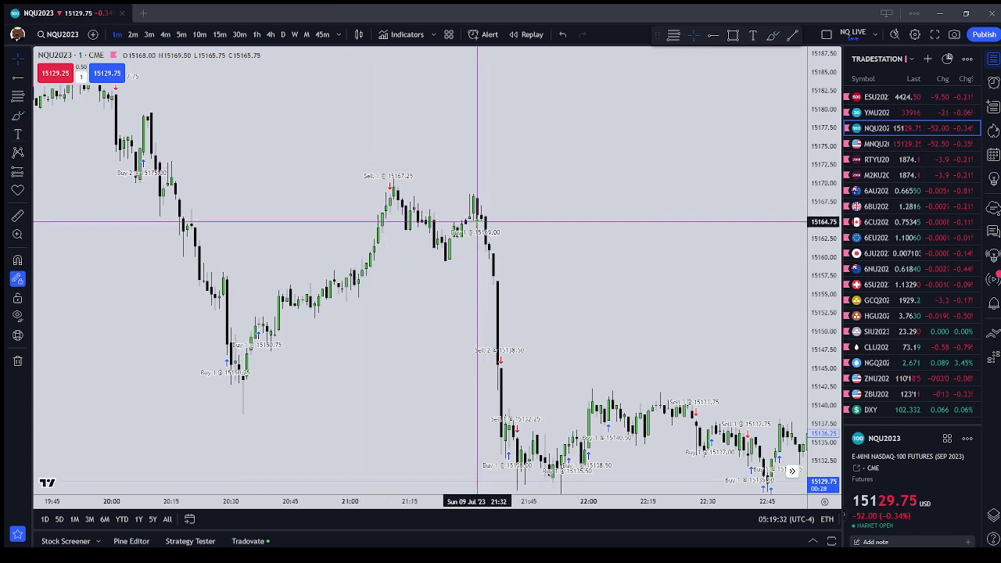
pyautogui.moveTo(482, 190)
pyautogui.mouseDown()
pyautogui.moveTo(460, 194)
pyautogui.moveTo(492, 203)
pyautogui.moveTo(480, 190)
pyautogui.mouseUp()
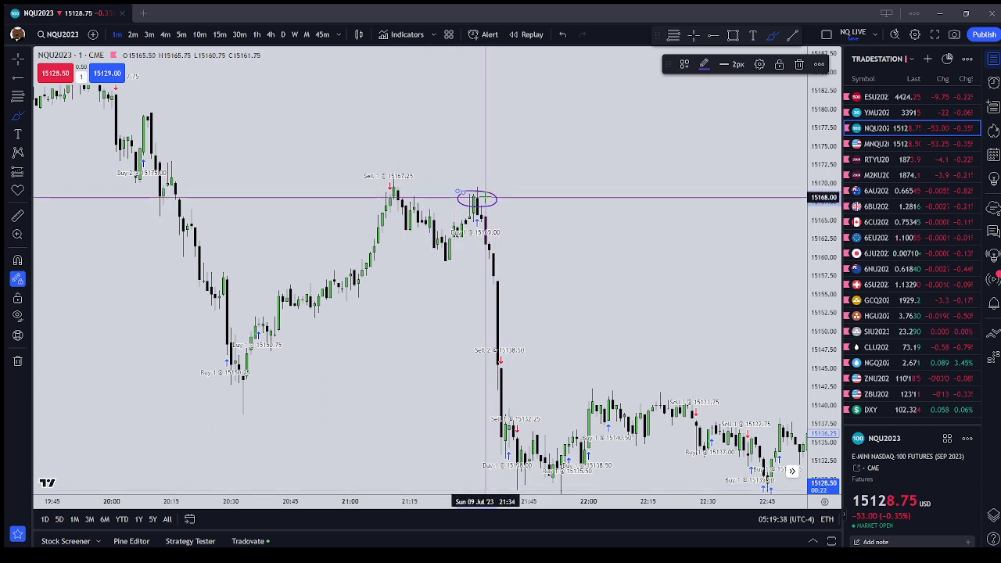
pyautogui.click(772, 36)
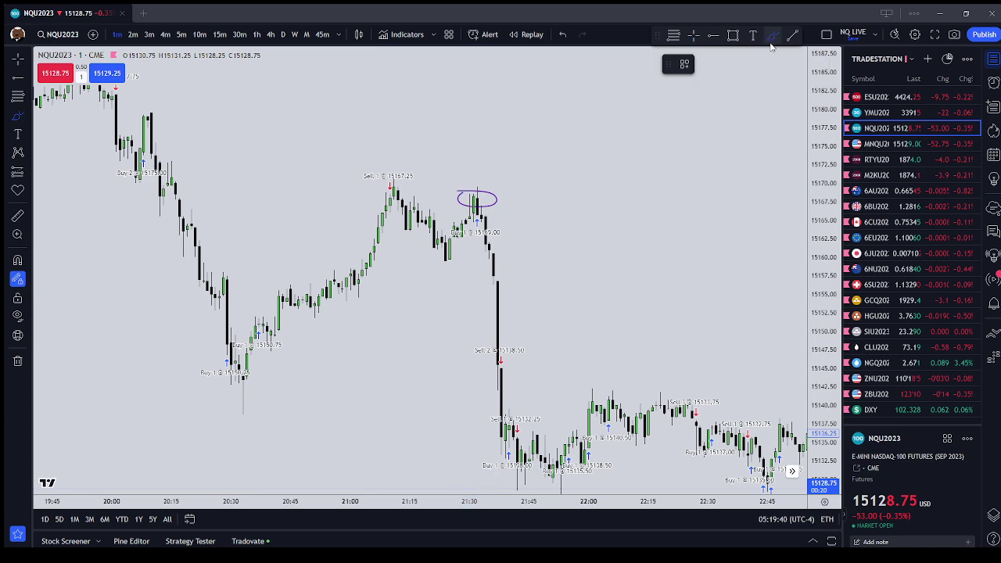
pyautogui.moveTo(393, 191); pyautogui.dragTo(592, 191)
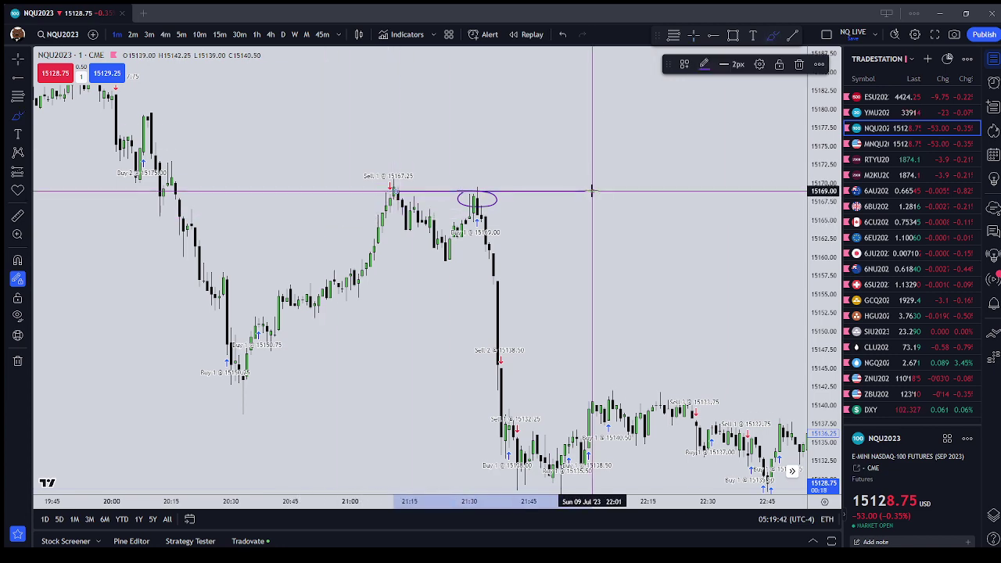
# Examine the price action around the circled 15169.00 buy and the trades that follow the sharp drop.
pyautogui.scroll(-2, 532, 142)
pyautogui.scroll(-2, 547, 139)
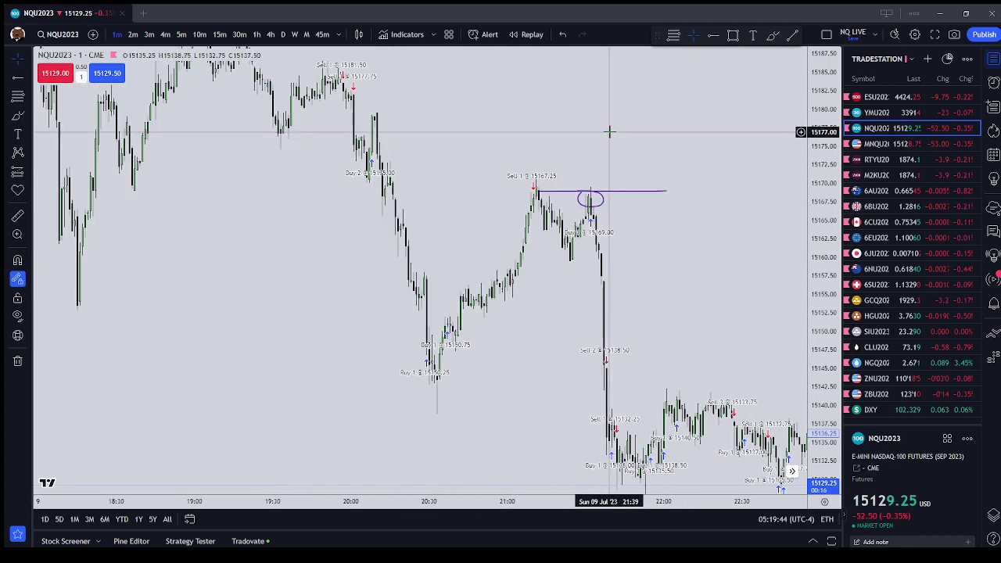
pyautogui.moveTo(608, 130); pyautogui.dragTo(518, 183)
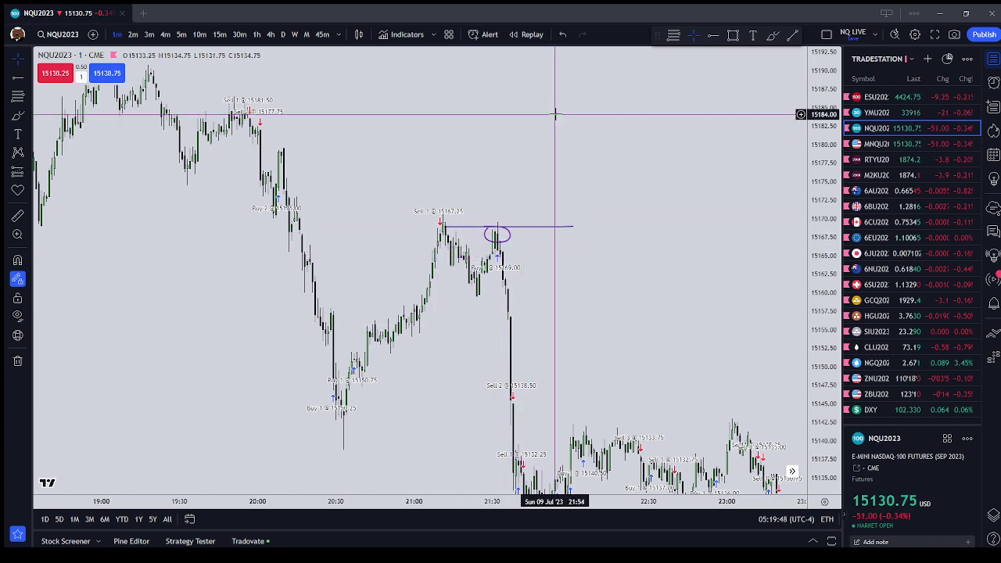
pyautogui.scroll(-4, 560, 117)
pyautogui.moveTo(368, 50); pyautogui.dragTo(471, 237)
pyautogui.moveTo(677, 282); pyautogui.dragTo(472, 74)
pyautogui.scroll(4, 473, 76)
pyautogui.moveTo(371, 255); pyautogui.dragTo(487, 216)
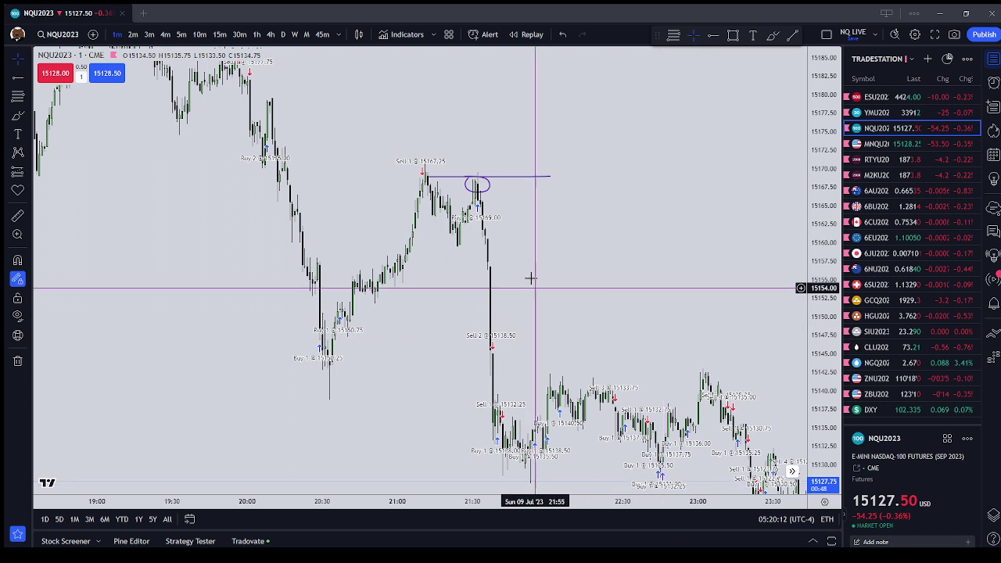
pyautogui.rightClick(545, 219)
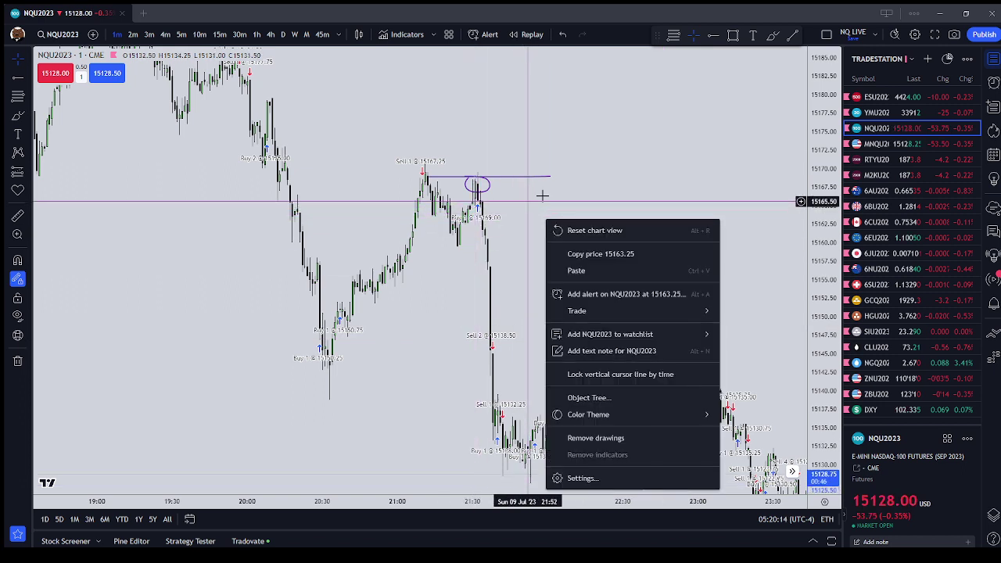
pyautogui.click(597, 183)
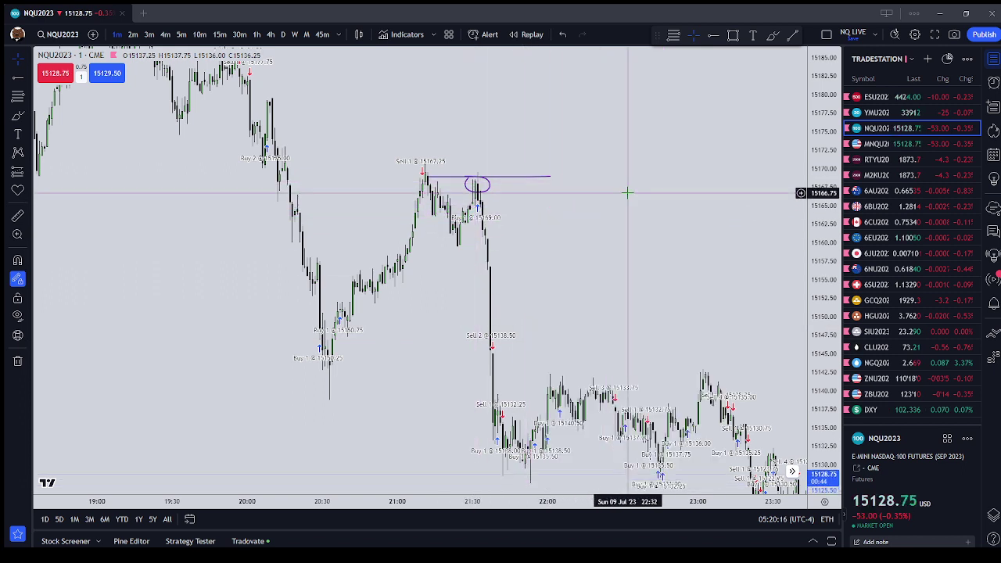
pyautogui.scroll(5, 626, 193)
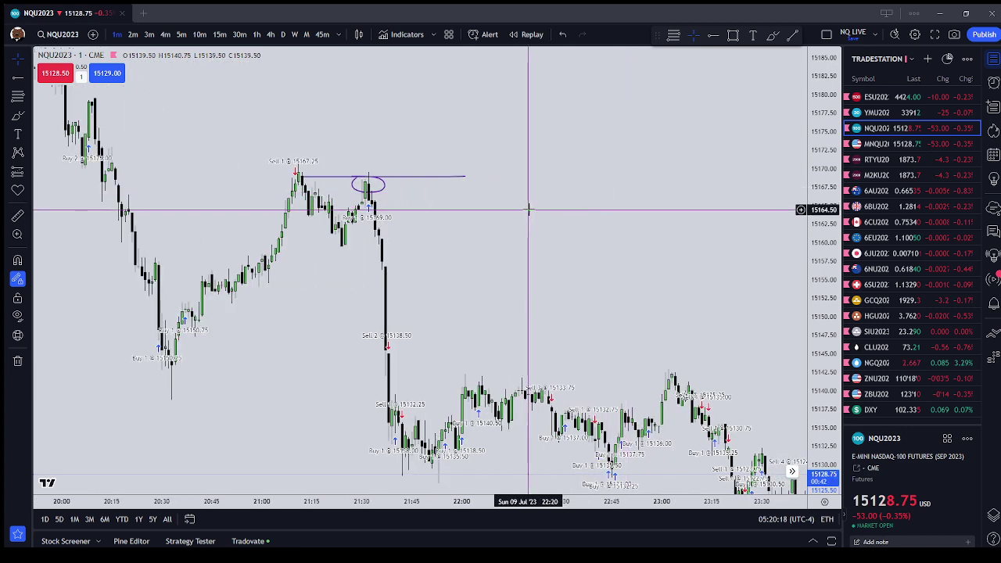
pyautogui.moveTo(838, 358); pyautogui.dragTo(825, 156)
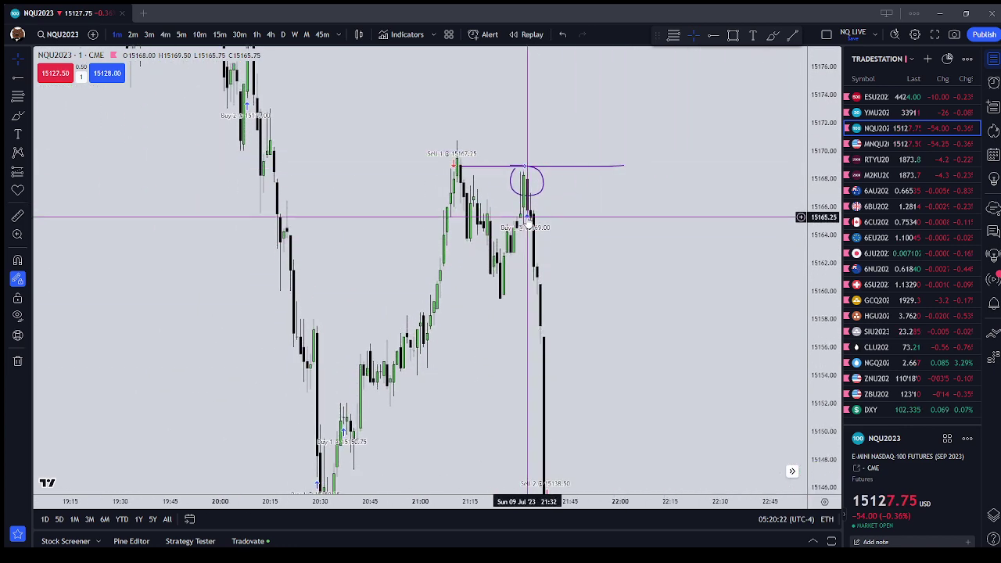
# Delete the horizontal brush line drawn across the two peaks, keeping the circle.
pyautogui.click(473, 164)
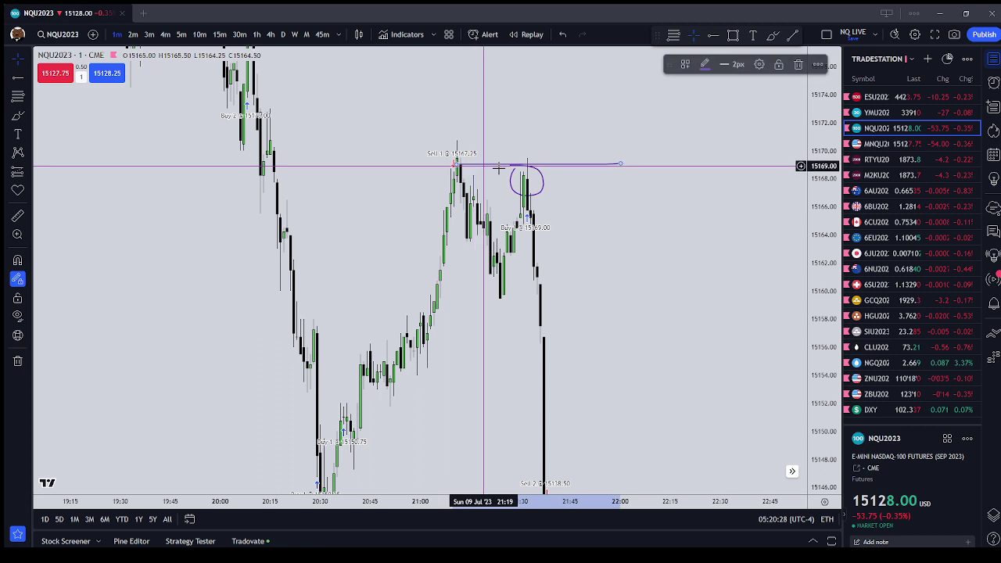
pyautogui.click(706, 227)
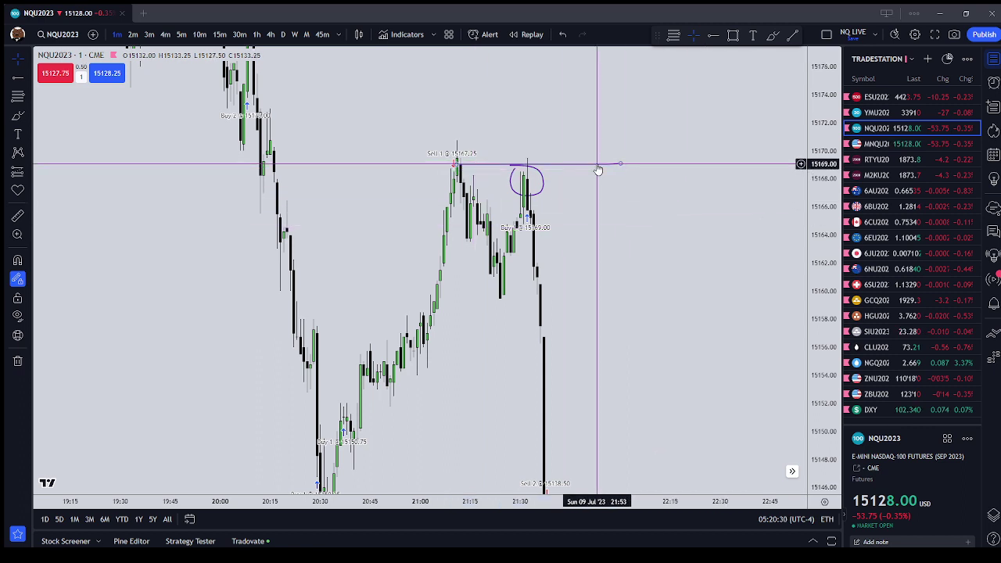
pyautogui.click(598, 165)
pyautogui.click(799, 64)
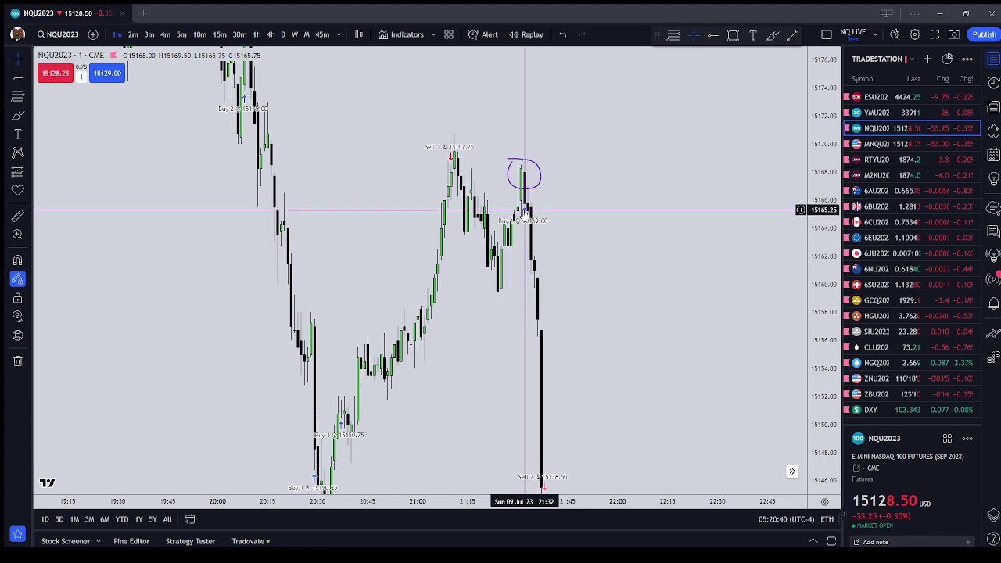
# Compare the buy at 15175.00 with the circled buy at 15169.00 and the sell-off after each of them.
pyautogui.moveTo(336, 115); pyautogui.dragTo(544, 302)
pyautogui.scroll(-4, 545, 301)
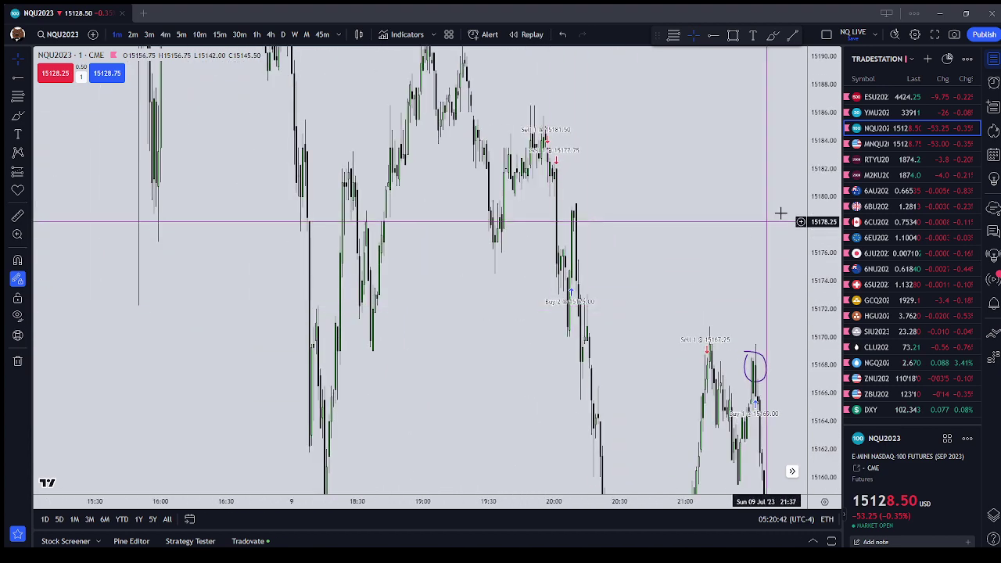
pyautogui.moveTo(828, 178)
pyautogui.mouseDown()
pyautogui.moveTo(828, 329)
pyautogui.moveTo(828, 244)
pyautogui.mouseUp()
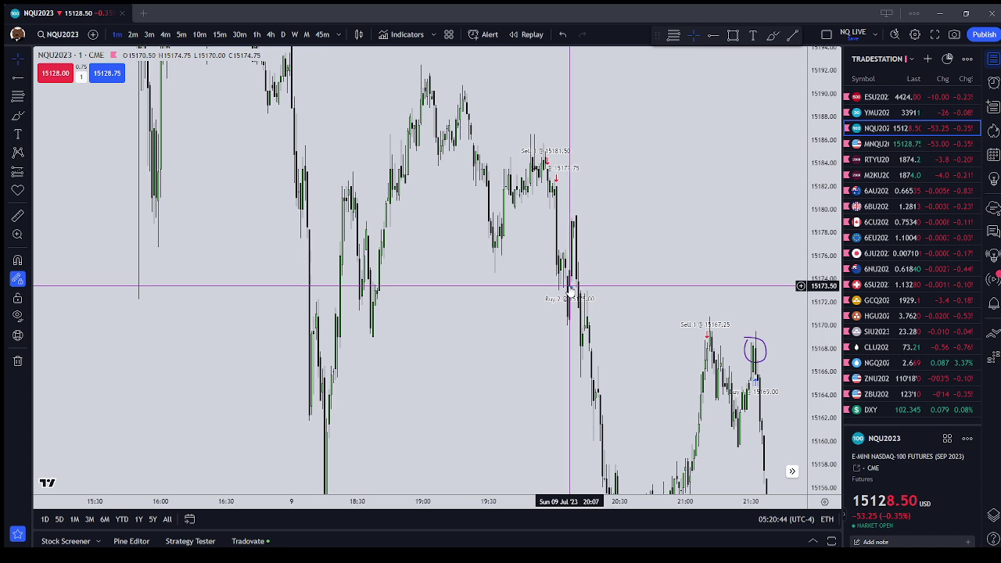
pyautogui.moveTo(603, 284); pyautogui.dragTo(496, 172)
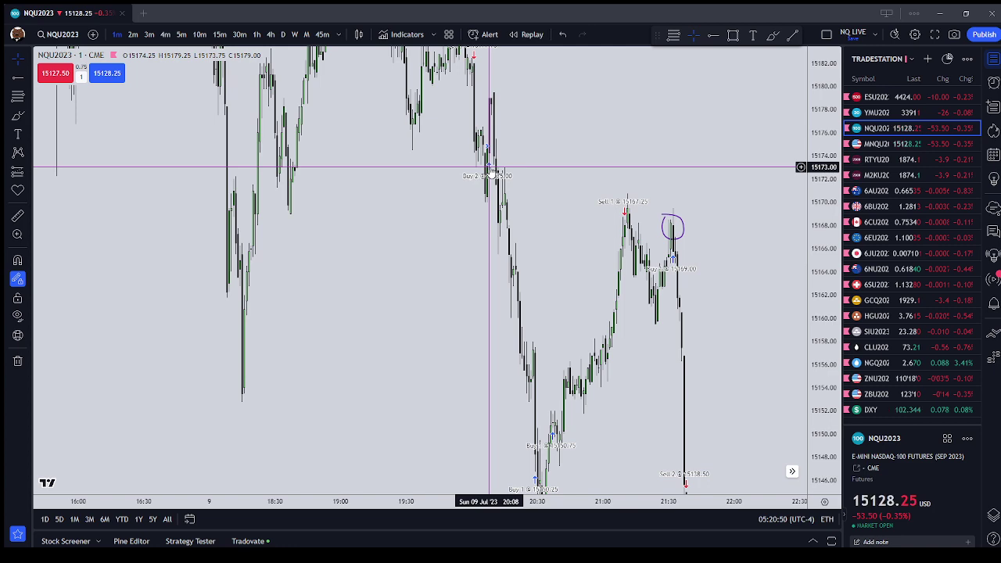
pyautogui.moveTo(523, 156); pyautogui.dragTo(480, 35)
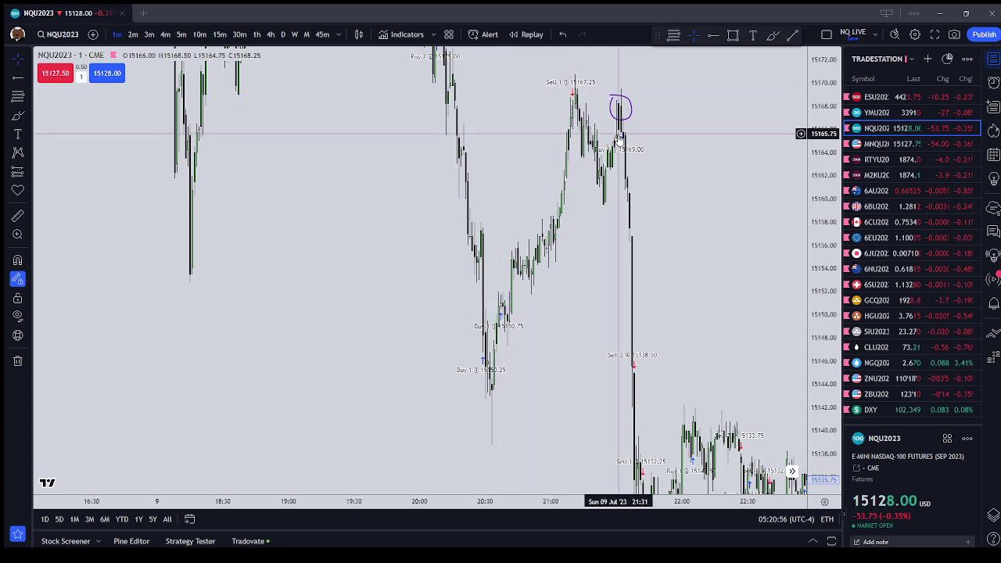
pyautogui.moveTo(720, 177); pyautogui.dragTo(651, 257)
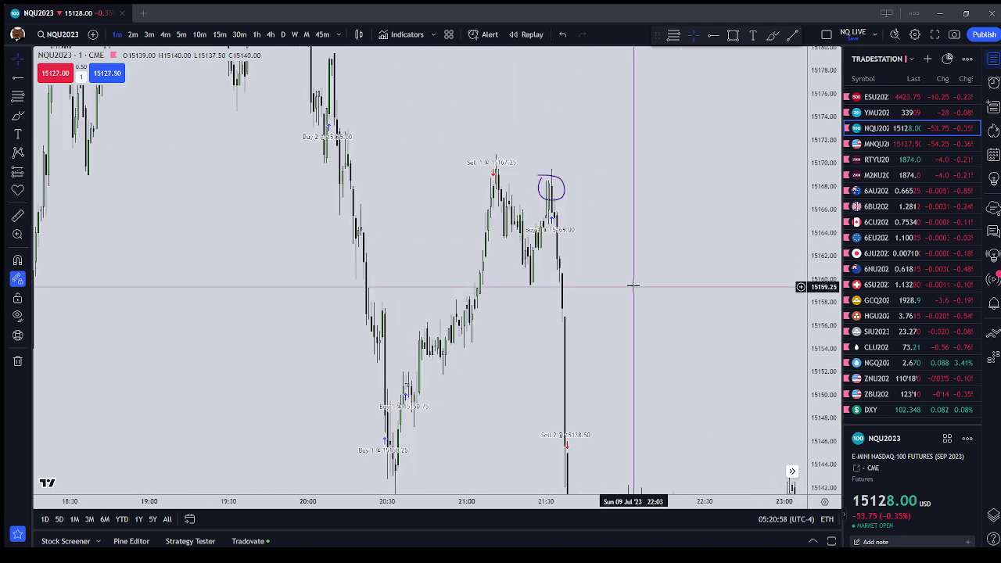
pyautogui.scroll(3, 633, 283)
pyautogui.moveTo(585, 277); pyautogui.dragTo(637, 197)
pyautogui.scroll(1, 588, 208)
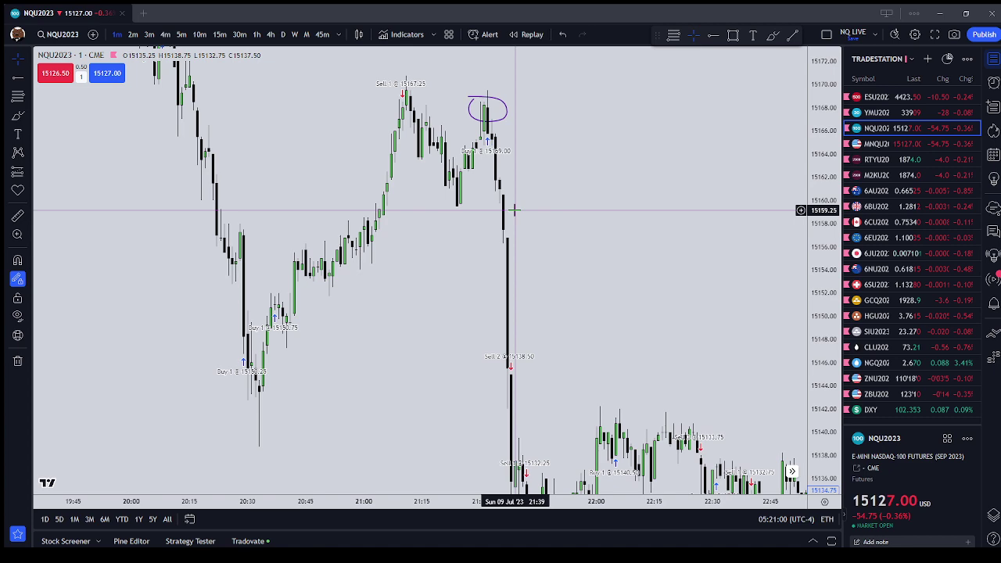
pyautogui.scroll(1, 513, 210)
pyautogui.moveTo(516, 208); pyautogui.dragTo(566, 275)
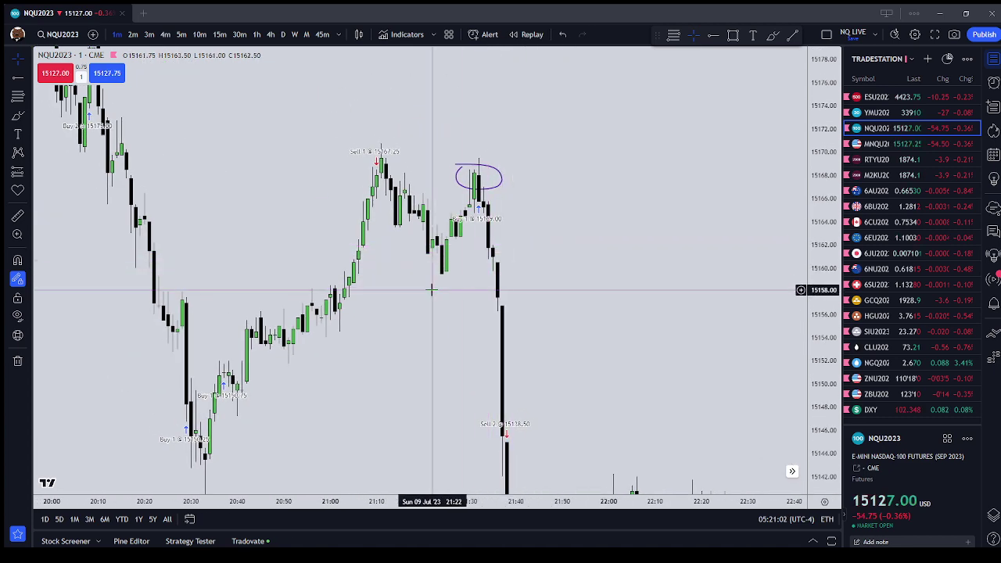
# Switch to the 3-minute interval and examine the 15169.00 buy, the 15138.50 sell and the large bearish candle.
pyautogui.click(148, 34)
pyautogui.moveTo(618, 375); pyautogui.dragTo(411, 58)
pyautogui.scroll(4, 693, 224)
pyautogui.moveTo(692, 235); pyautogui.dragTo(630, 47)
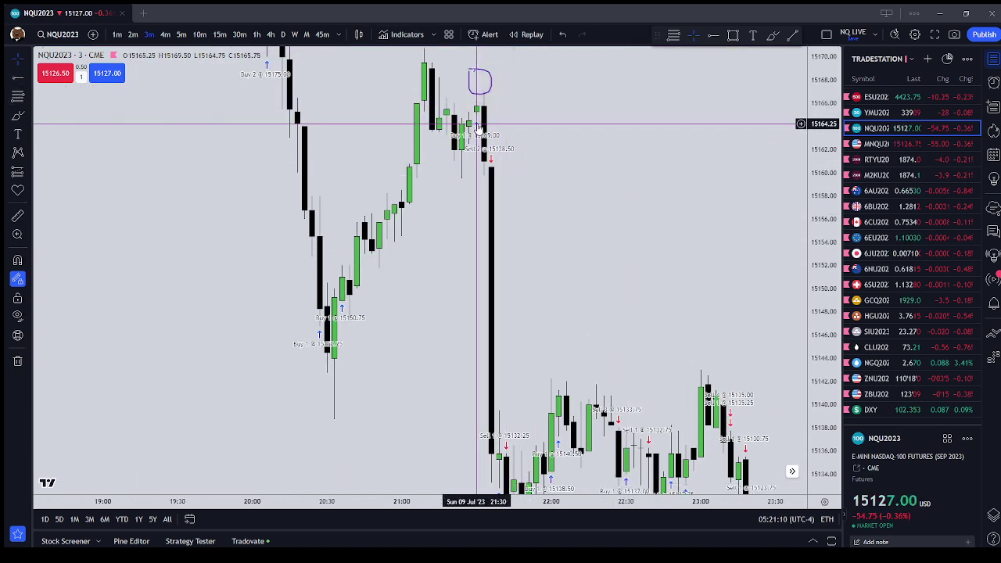
pyautogui.scroll(-3, 550, 286)
pyautogui.moveTo(647, 248); pyautogui.dragTo(619, 83)
pyautogui.scroll(2, 571, 241)
pyautogui.moveTo(571, 244); pyautogui.dragTo(618, 211)
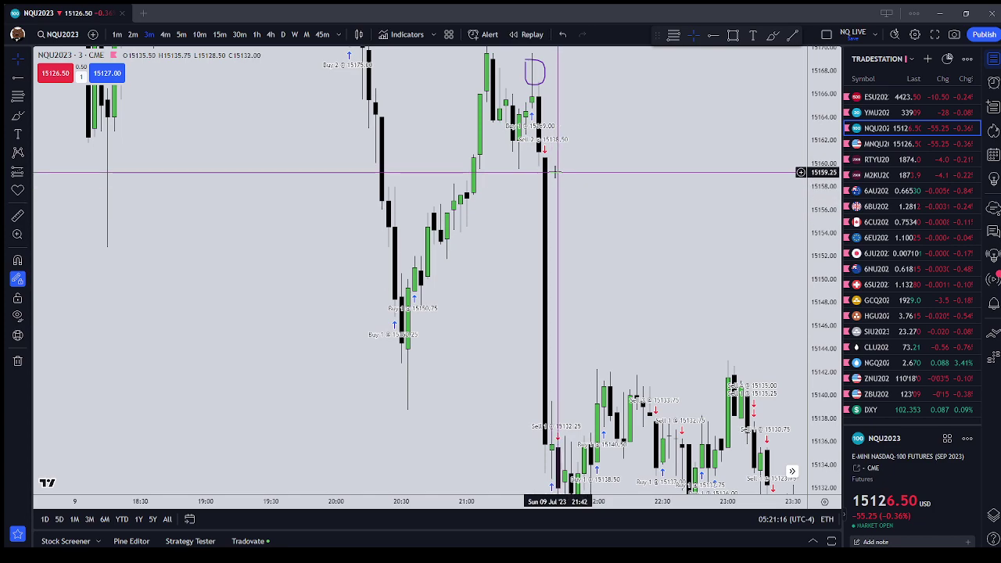
# Switch to the 1-minute interval and draw a horizontal brush line at about 15159.50 under the low between the two peaks.
pyautogui.click(117, 34)
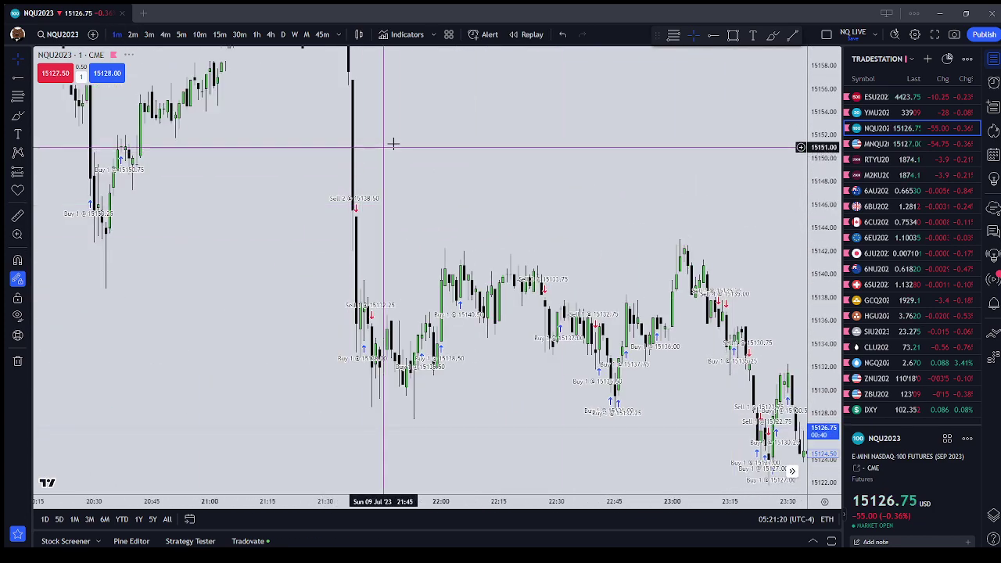
pyautogui.moveTo(622, 219); pyautogui.dragTo(315, 112)
pyautogui.moveTo(384, 149); pyautogui.dragTo(766, 337)
pyautogui.moveTo(366, 239); pyautogui.dragTo(613, 387)
pyautogui.hscroll(5, 612, 387)
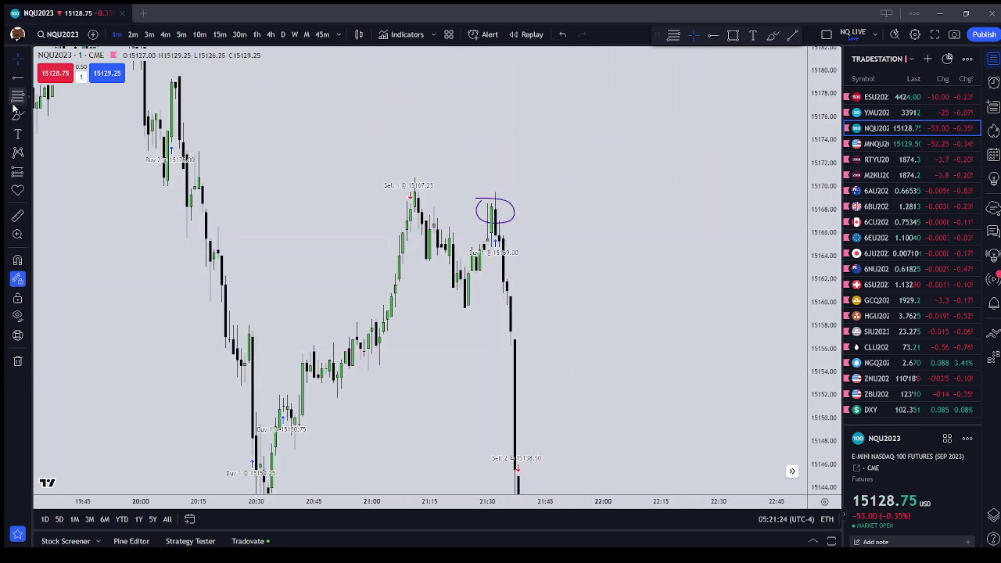
pyautogui.moveTo(448, 309)
pyautogui.mouseDown()
pyautogui.moveTo(573, 311)
pyautogui.moveTo(531, 316)
pyautogui.mouseUp()
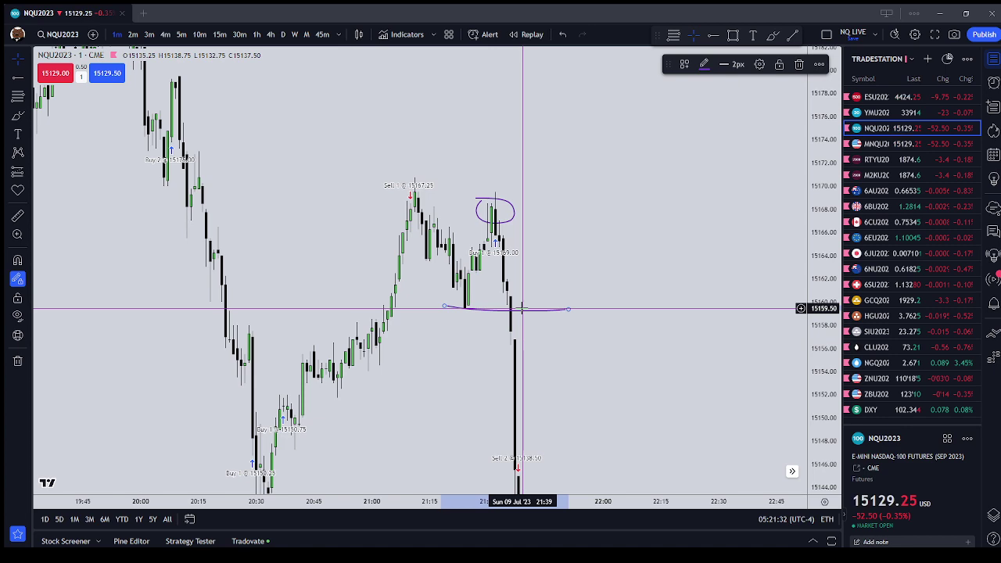
# Circle the price area at the 15138.50 sell in the middle of the sharp drop with the brush.
pyautogui.moveTo(599, 396)
pyautogui.mouseDown()
pyautogui.moveTo(580, 289)
pyautogui.moveTo(540, 232)
pyautogui.moveTo(579, 299)
pyautogui.mouseUp()
pyautogui.moveTo(823, 239); pyautogui.dragTo(823, 324)
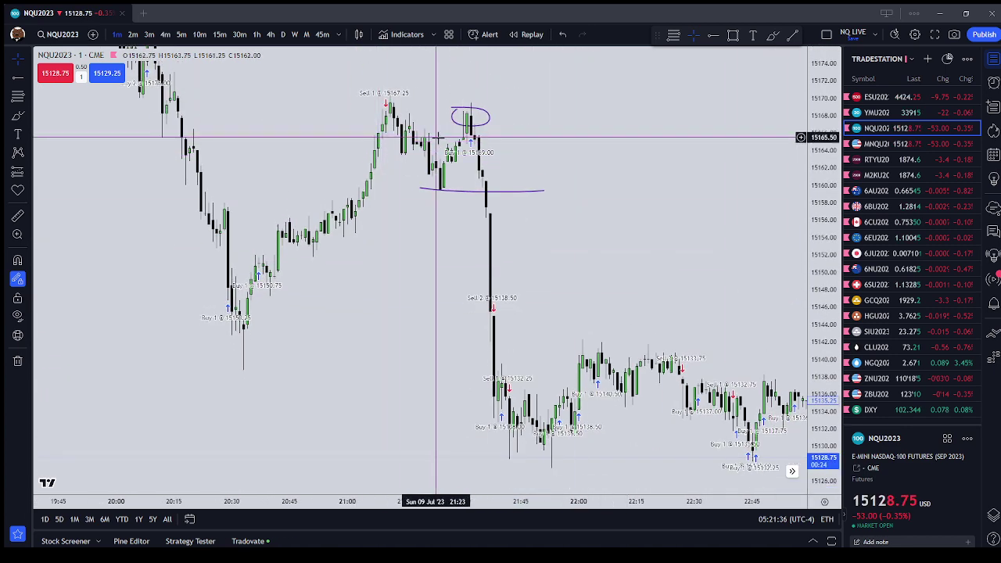
pyautogui.moveTo(381, 362); pyautogui.dragTo(357, 343)
pyautogui.click(17, 116)
pyautogui.moveTo(467, 290)
pyautogui.mouseDown()
pyautogui.moveTo(469, 331)
pyautogui.moveTo(469, 291)
pyautogui.mouseUp()
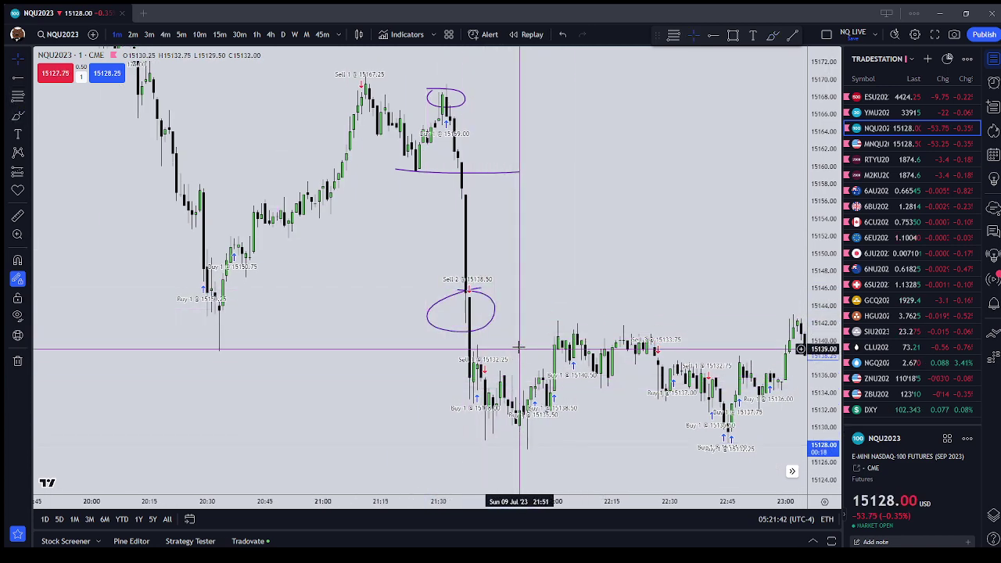
# Circle the buys at 15138.50 and 15140.50 on the bounce near 22:00 with the brush.
pyautogui.moveTo(521, 349); pyautogui.dragTo(405, 305)
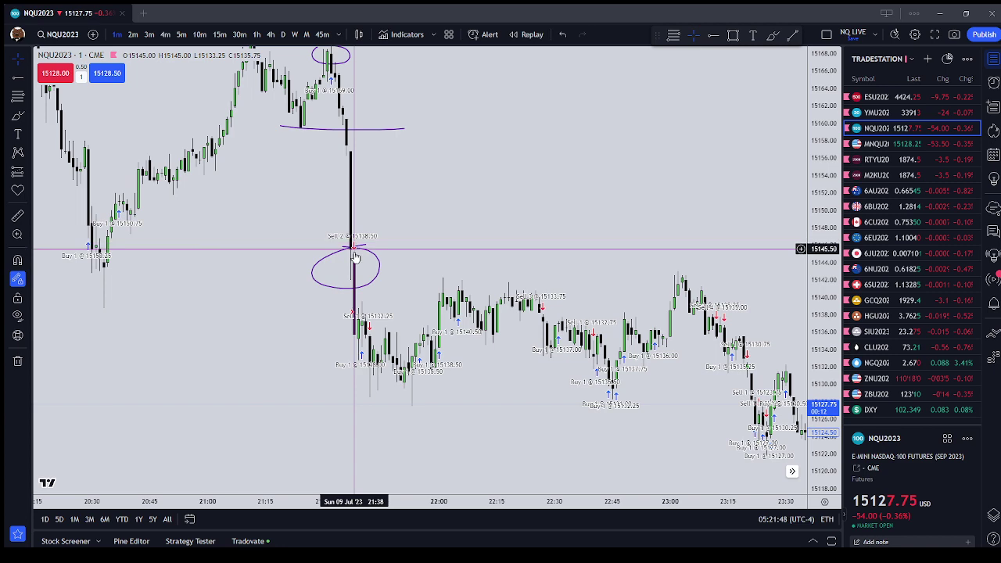
pyautogui.moveTo(524, 376); pyautogui.dragTo(448, 366)
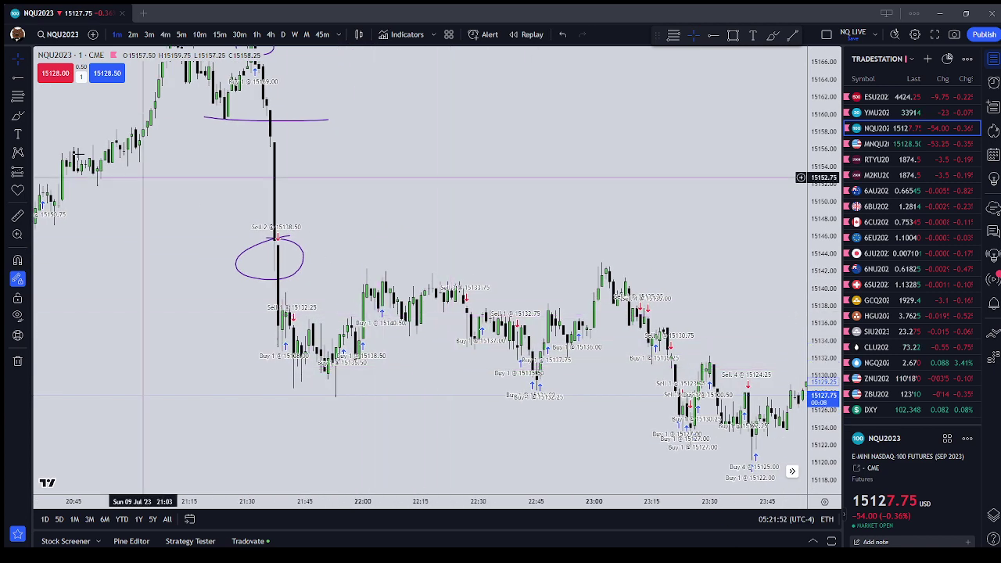
pyautogui.click(16, 117)
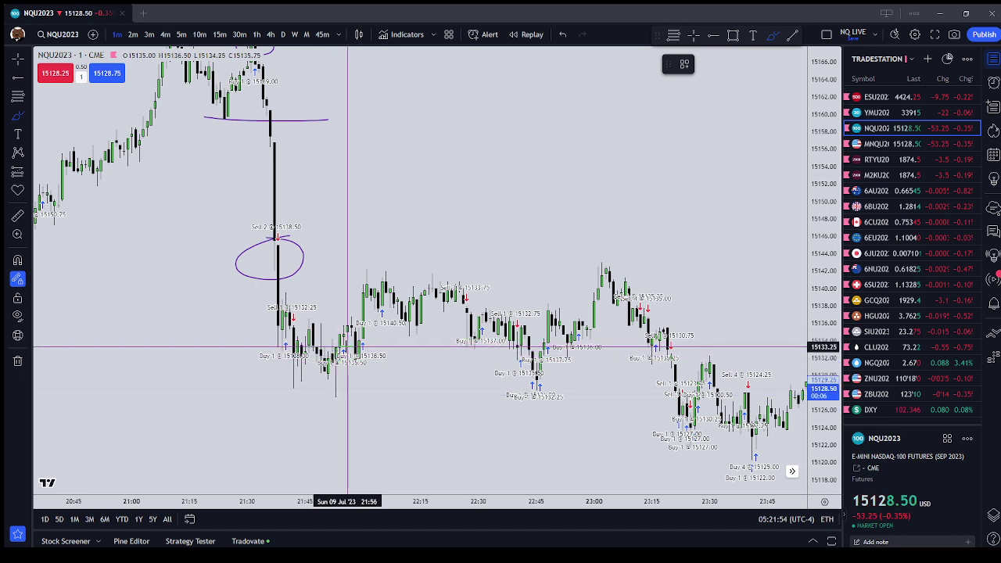
pyautogui.moveTo(384, 301)
pyautogui.mouseDown()
pyautogui.moveTo(336, 339)
pyautogui.moveTo(391, 332)
pyautogui.moveTo(383, 321)
pyautogui.mouseUp()
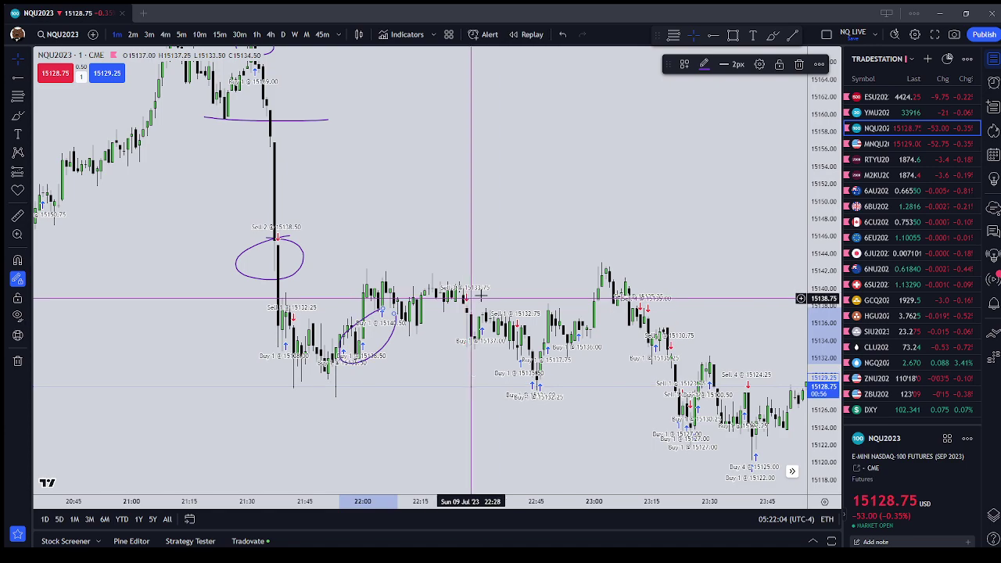
# Draw a brush box around the rising buys from 15126.00 to 15136.00 shortly after midnight.
pyautogui.moveTo(469, 303); pyautogui.dragTo(358, 248)
pyautogui.moveTo(821, 397); pyautogui.dragTo(822, 283)
pyautogui.scroll(-2, 636, 257)
pyautogui.moveTo(693, 283); pyautogui.dragTo(599, 212)
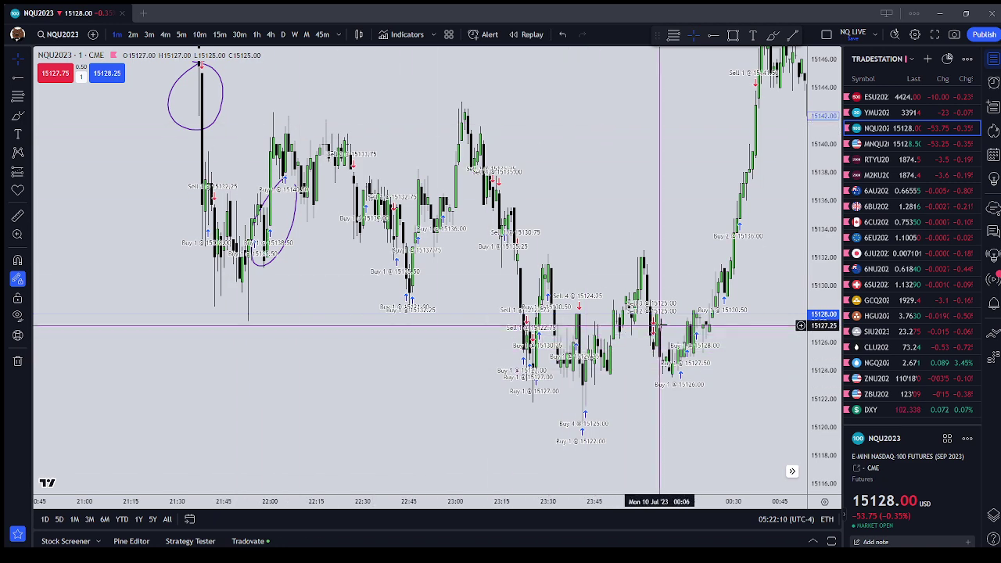
pyautogui.moveTo(585, 234); pyautogui.dragTo(393, 237)
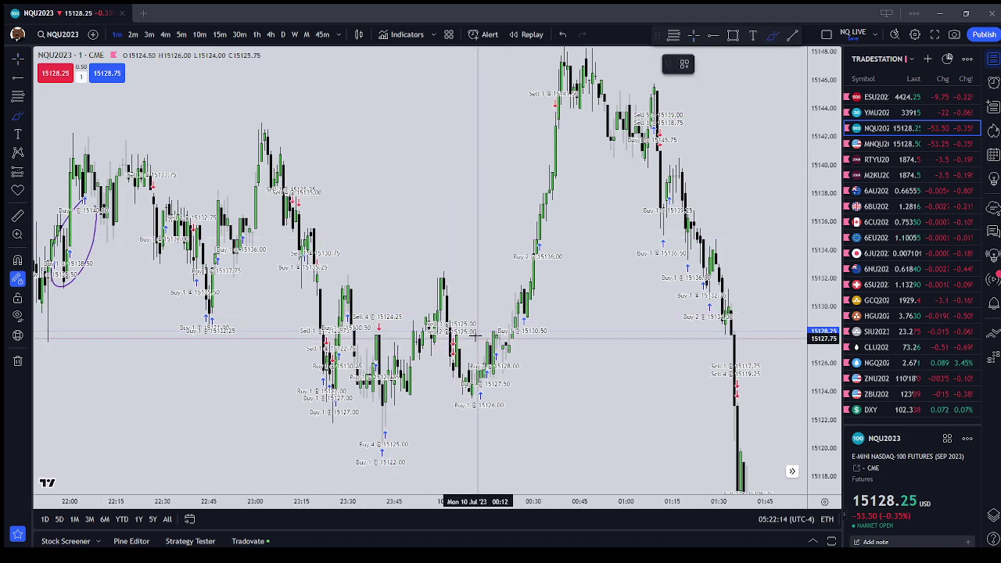
pyautogui.moveTo(466, 330)
pyautogui.mouseDown()
pyautogui.moveTo(462, 397)
pyautogui.moveTo(537, 404)
pyautogui.moveTo(545, 246)
pyautogui.moveTo(476, 260)
pyautogui.mouseUp()
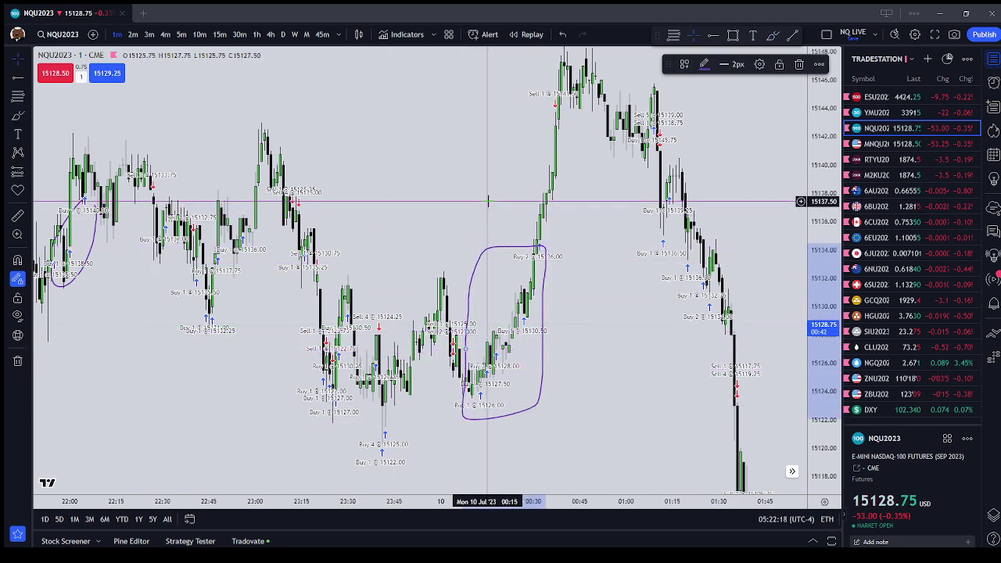
# Draw a horizontal brush line at about 15149.25 along the top of the peak that follows the boxed buys.
pyautogui.moveTo(488, 211); pyautogui.dragTo(476, 313)
pyautogui.scroll(-6, 525, 293)
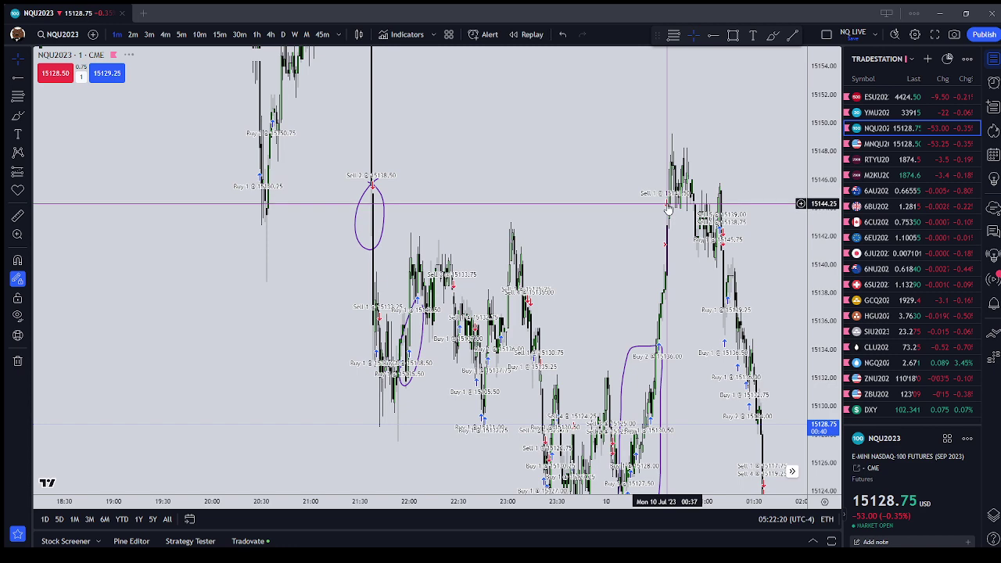
pyautogui.moveTo(696, 359); pyautogui.dragTo(635, 348)
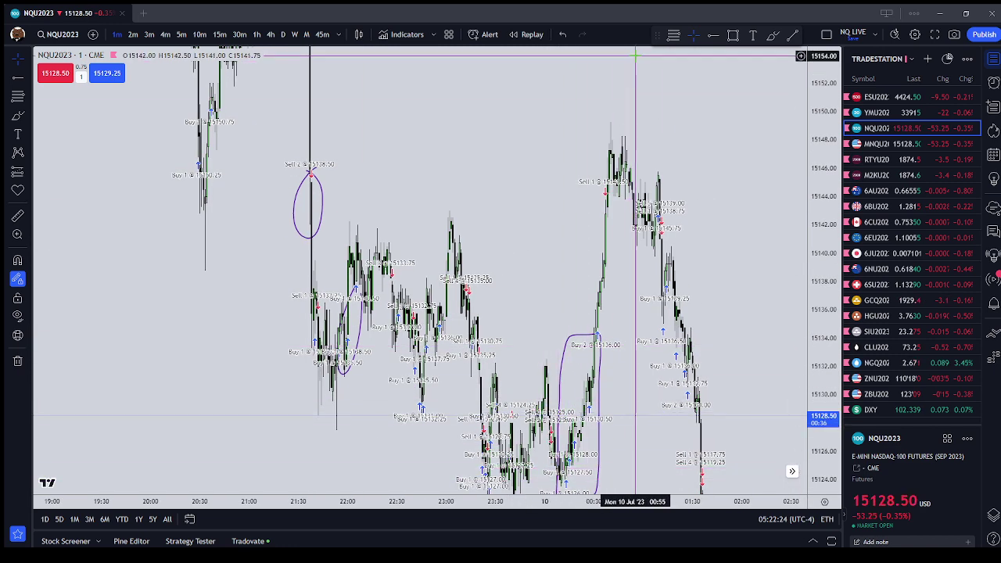
pyautogui.moveTo(633, 454); pyautogui.dragTo(587, 276)
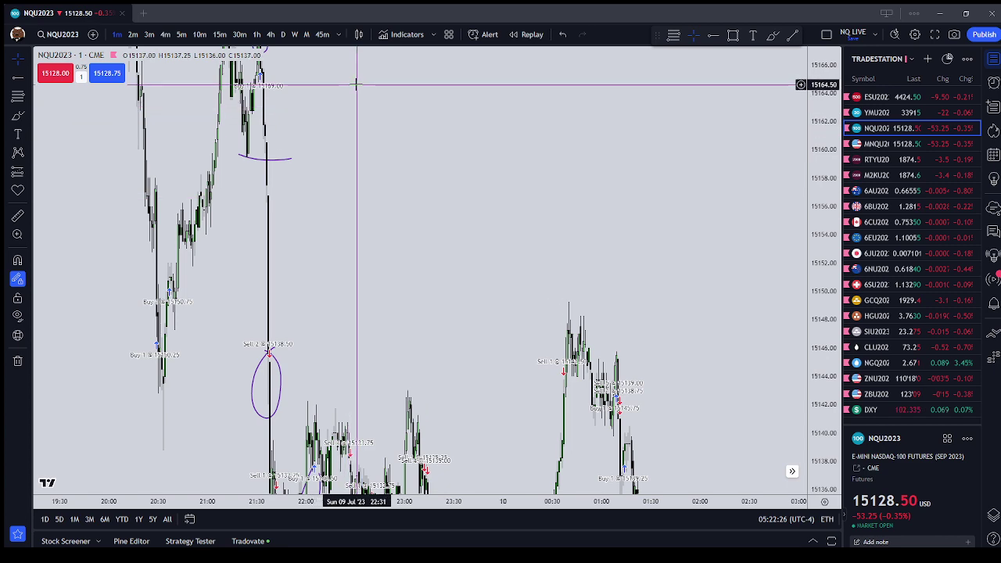
pyautogui.moveTo(501, 264); pyautogui.dragTo(518, 110)
pyautogui.scroll(5, 645, 208)
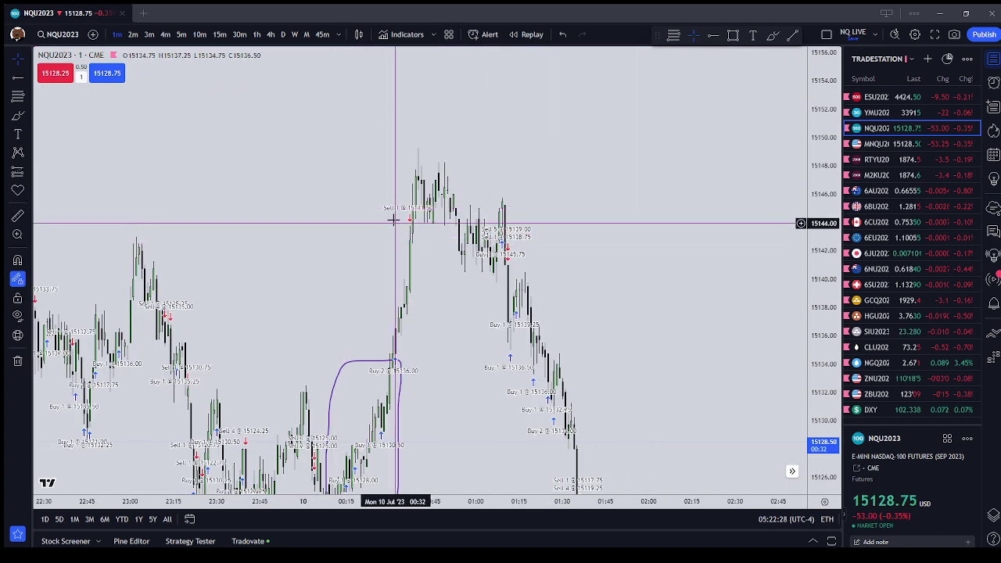
pyautogui.click(21, 118)
pyautogui.moveTo(398, 148); pyautogui.dragTo(490, 148)
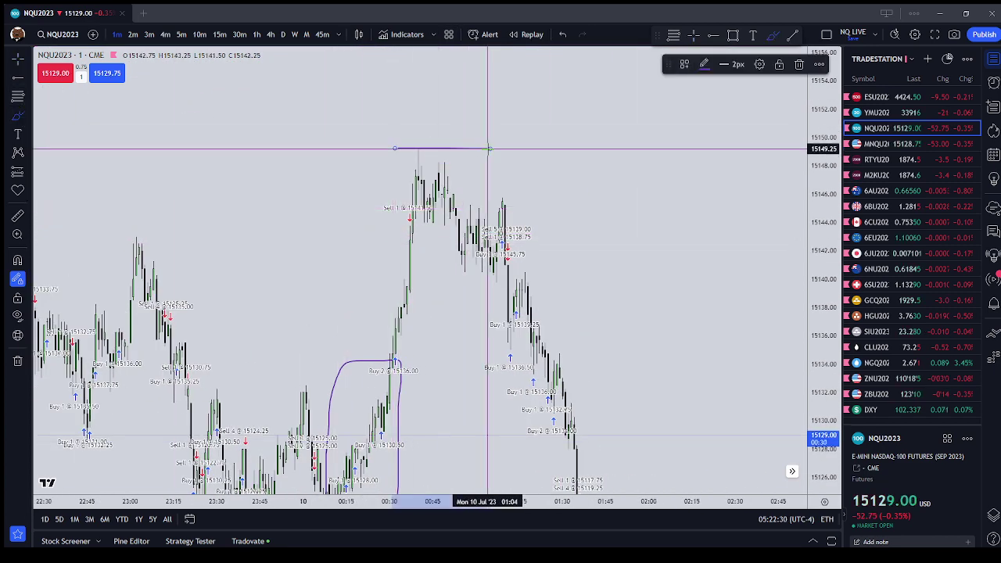
# Draw a brush box around the buys from 15139.25 down to 15134.00 on the decline after the peak.
pyautogui.scroll(-1, 405, 175)
pyautogui.scroll(-3, 405, 175)
pyautogui.press('Escape')
pyautogui.moveTo(343, 157); pyautogui.dragTo(346, 200)
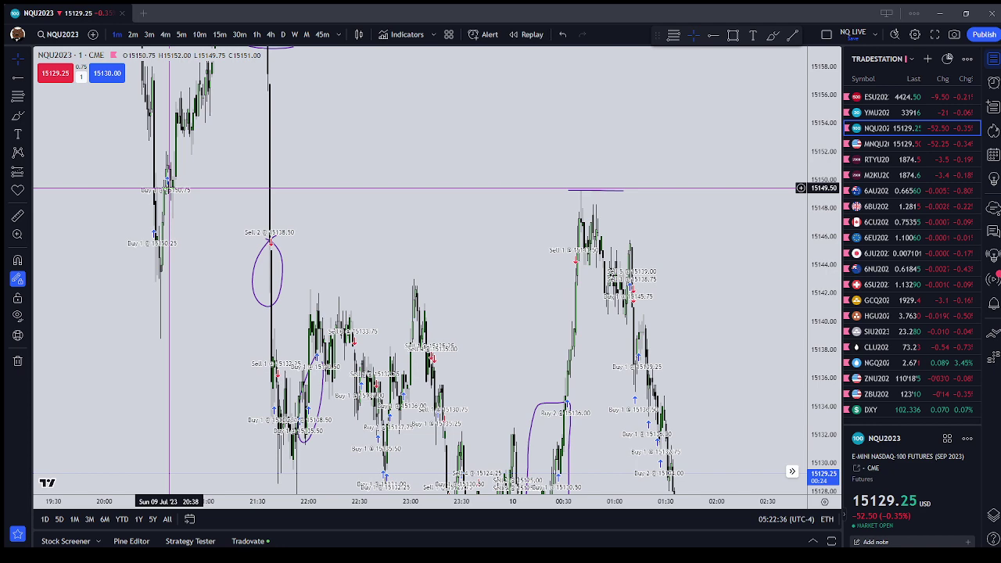
pyautogui.scroll(5, 613, 234)
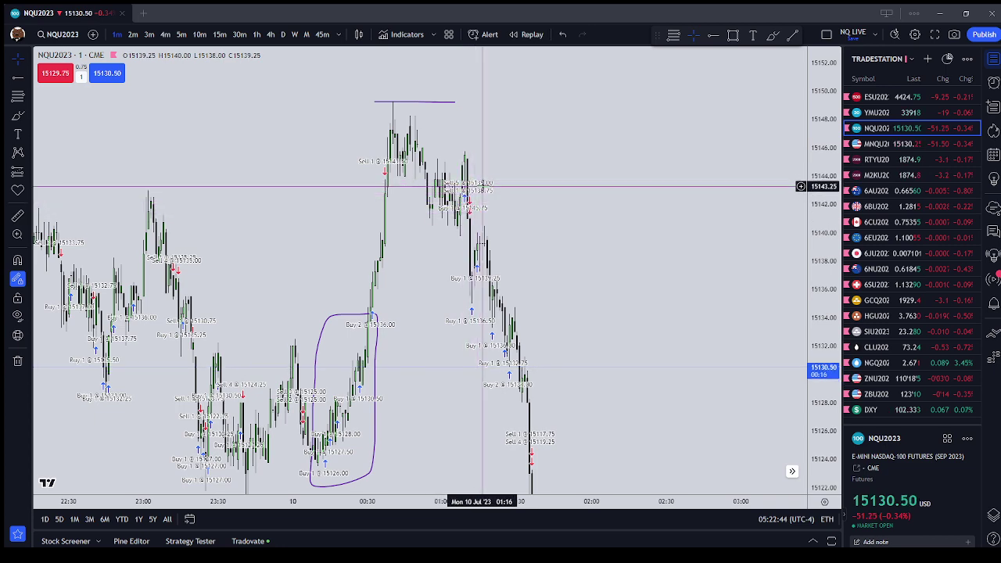
pyautogui.moveTo(557, 213); pyautogui.dragTo(570, 167)
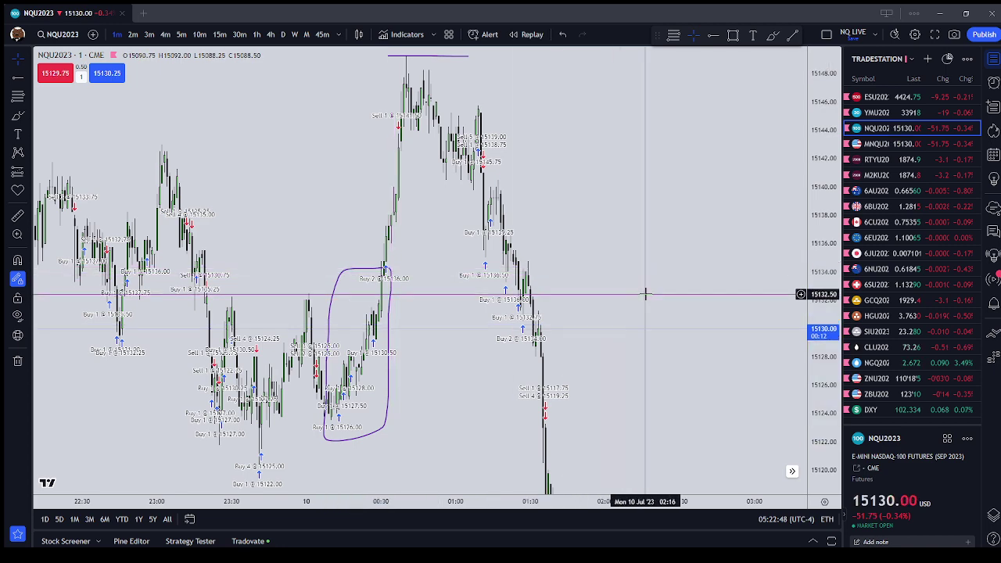
pyautogui.moveTo(646, 292); pyautogui.dragTo(634, 206)
pyautogui.moveTo(472, 142)
pyautogui.mouseDown()
pyautogui.moveTo(464, 146)
pyautogui.moveTo(519, 263)
pyautogui.moveTo(546, 125)
pyautogui.moveTo(462, 129)
pyautogui.mouseUp()
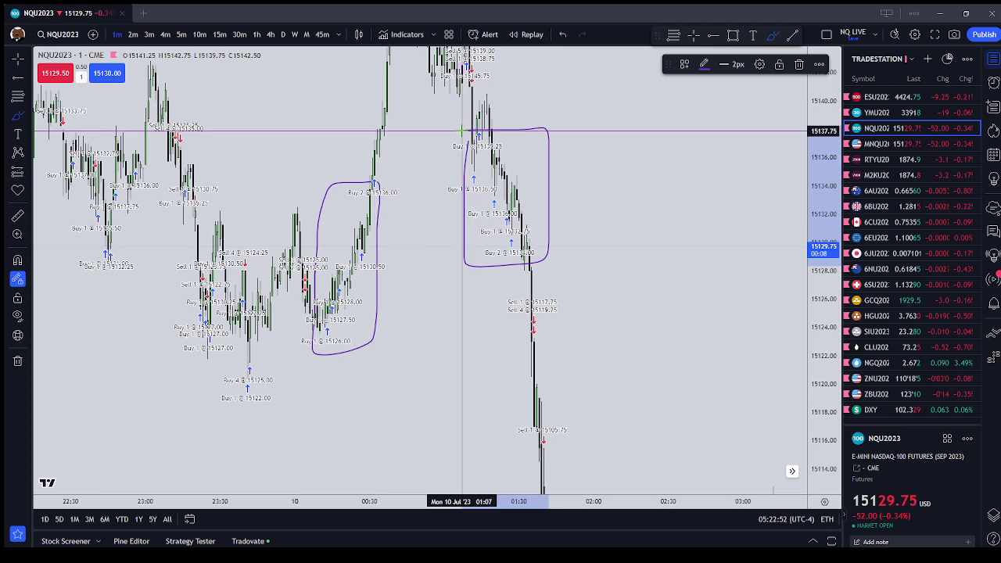
# Draw a large brush box around the sell-off trades from the 15117.75 sell to the 15091.50 buy, and delete that box.
pyautogui.moveTo(830, 196); pyautogui.dragTo(830, 368)
pyautogui.click(654, 298)
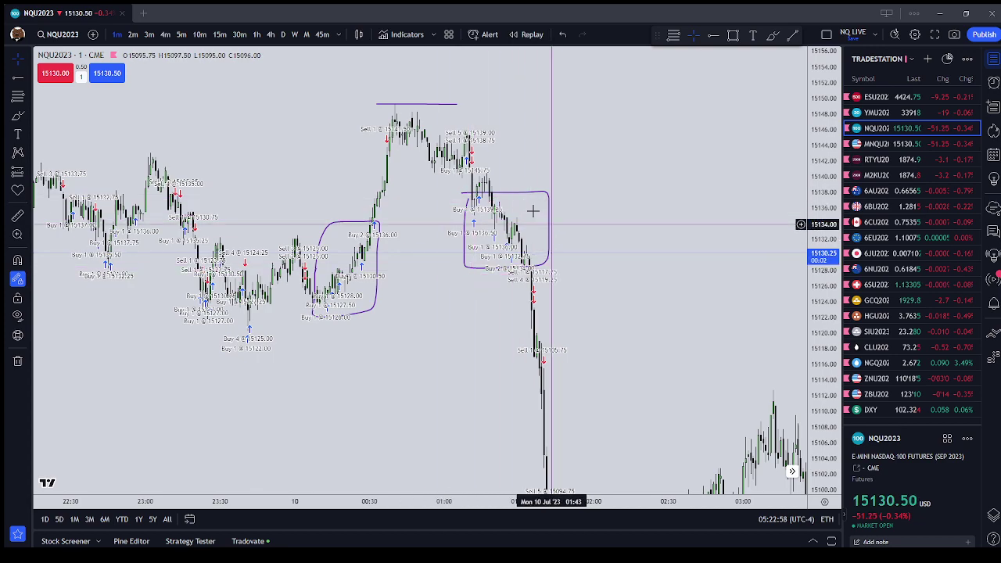
pyautogui.moveTo(675, 287); pyautogui.dragTo(635, 187)
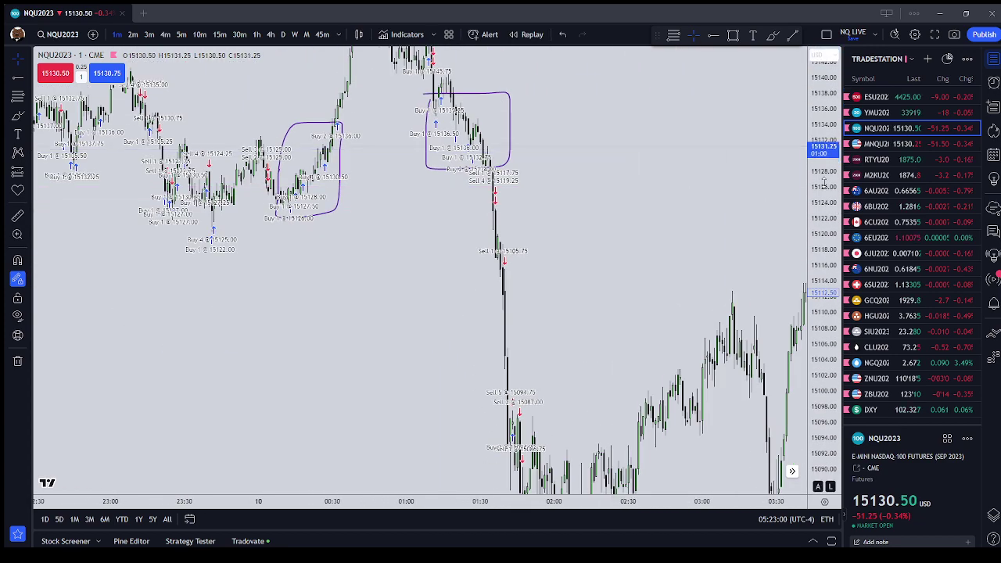
pyautogui.scroll(-5, 656, 254)
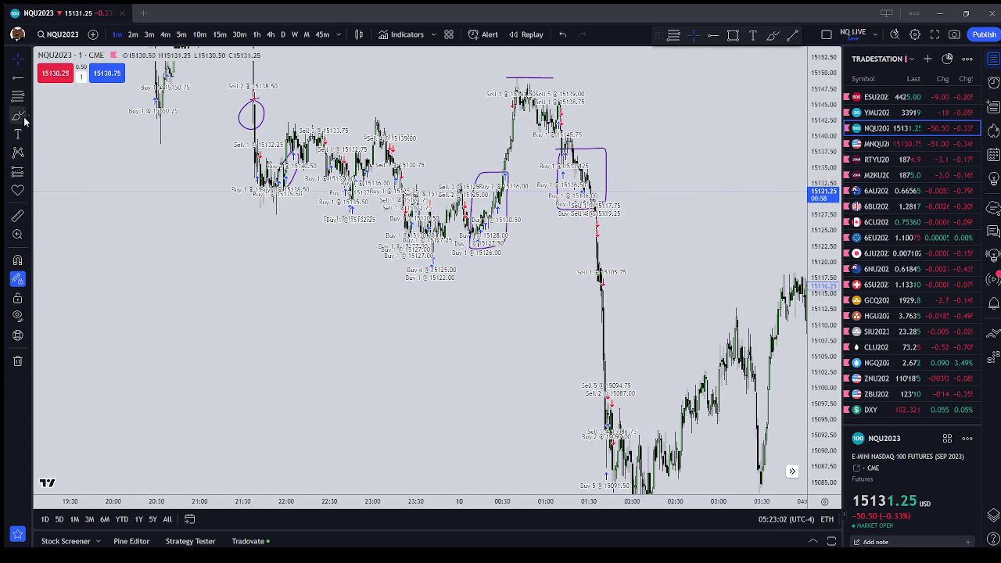
pyautogui.moveTo(564, 209)
pyautogui.mouseDown()
pyautogui.moveTo(551, 301)
pyautogui.moveTo(554, 462)
pyautogui.moveTo(606, 477)
pyautogui.mouseUp()
pyautogui.moveTo(650, 222); pyautogui.dragTo(545, 222)
pyautogui.press('Escape')
pyautogui.moveTo(701, 290); pyautogui.dragTo(573, 292)
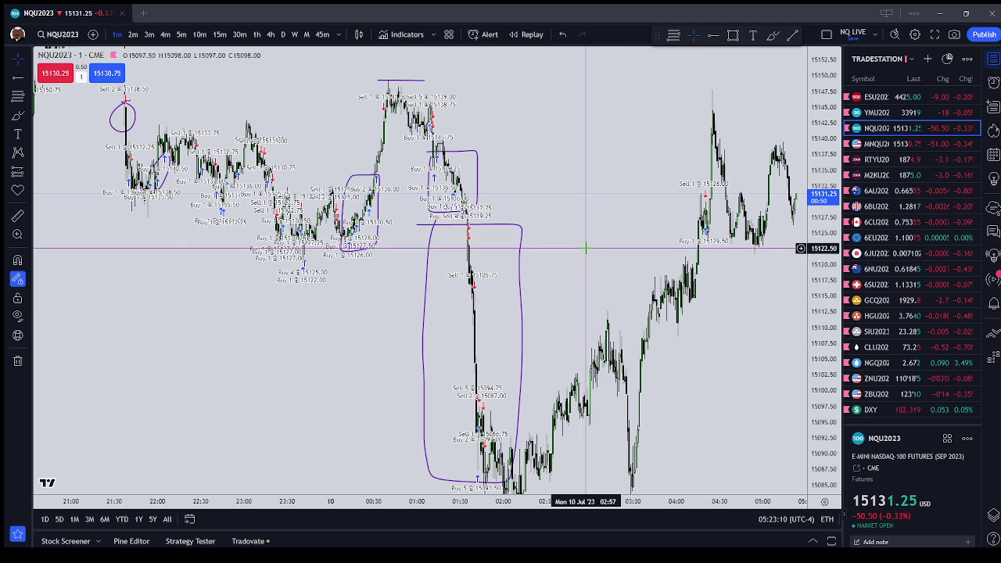
pyautogui.click(522, 232)
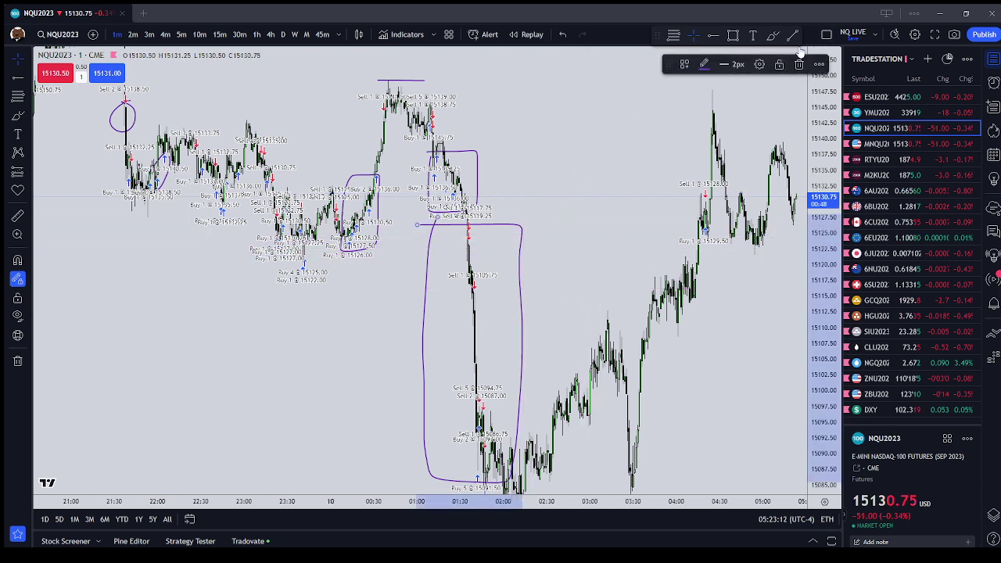
# Switch to the 5-minute interval and hide the executed-trade marks in the chart settings.
pyautogui.click(180, 34)
pyautogui.rightClick(350, 364)
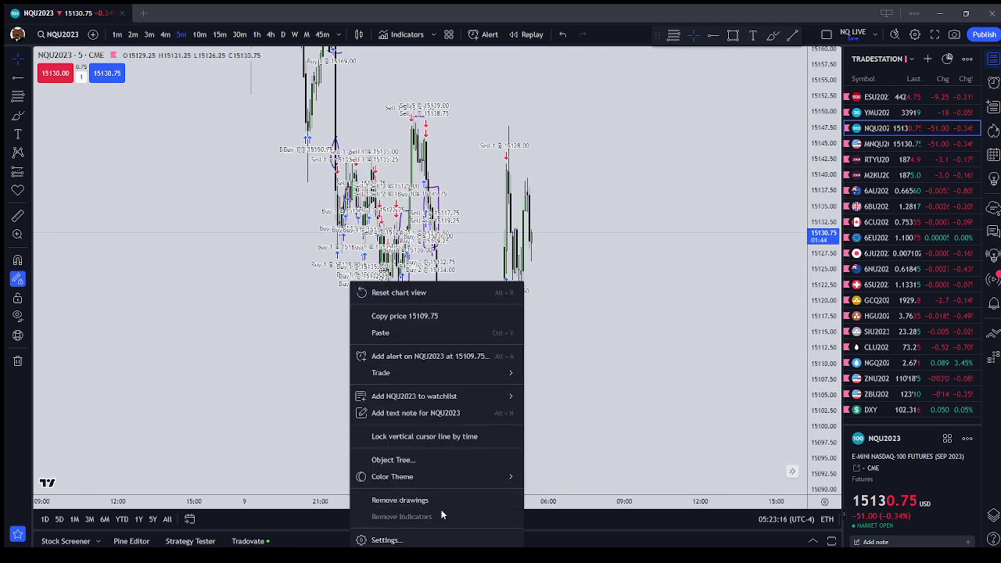
pyautogui.click(445, 528)
pyautogui.click(641, 520)
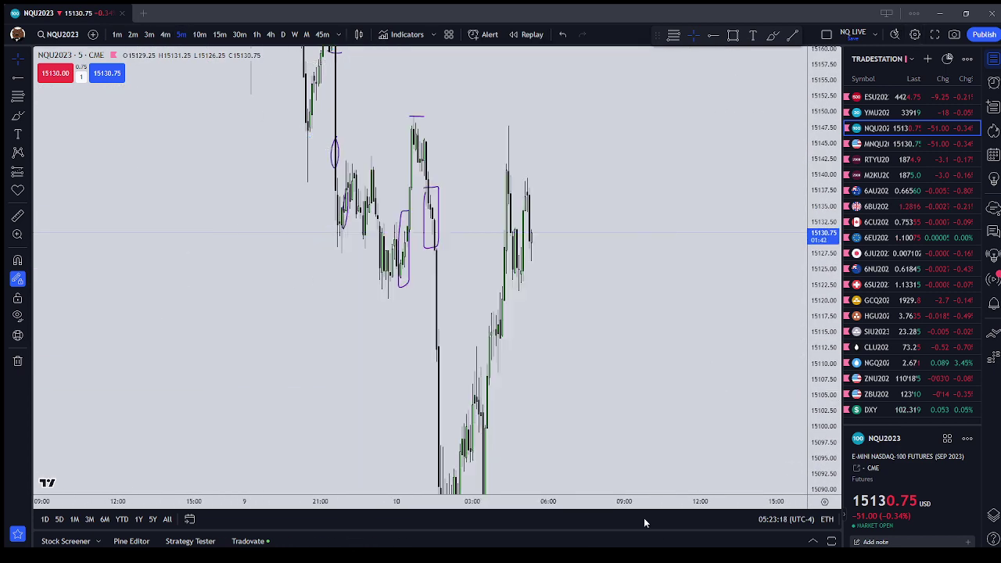
# Delete the brush box around the rally before the peak and examine the wider price action on the 5-minute chart.
pyautogui.scroll(5, 752, 391)
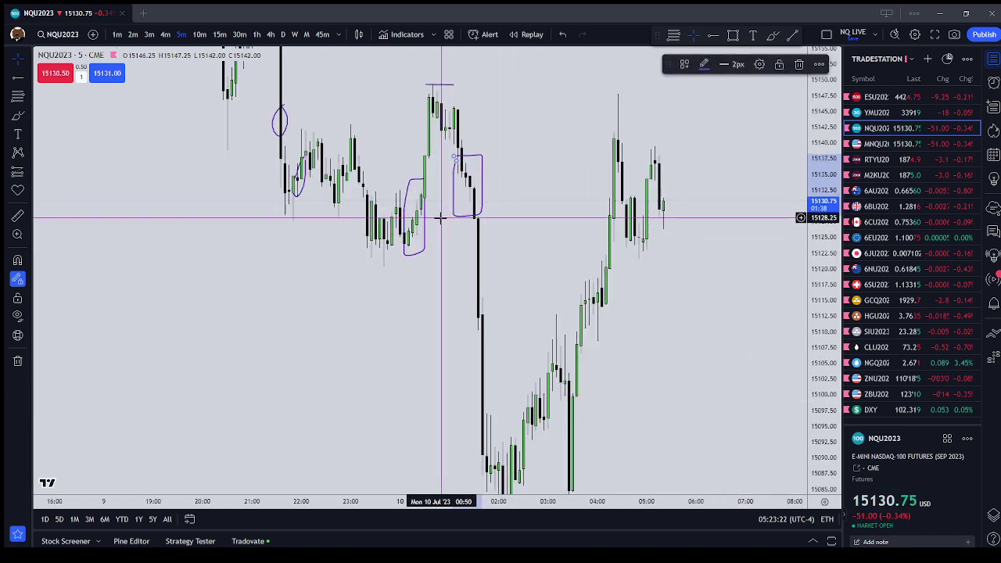
pyautogui.click(798, 64)
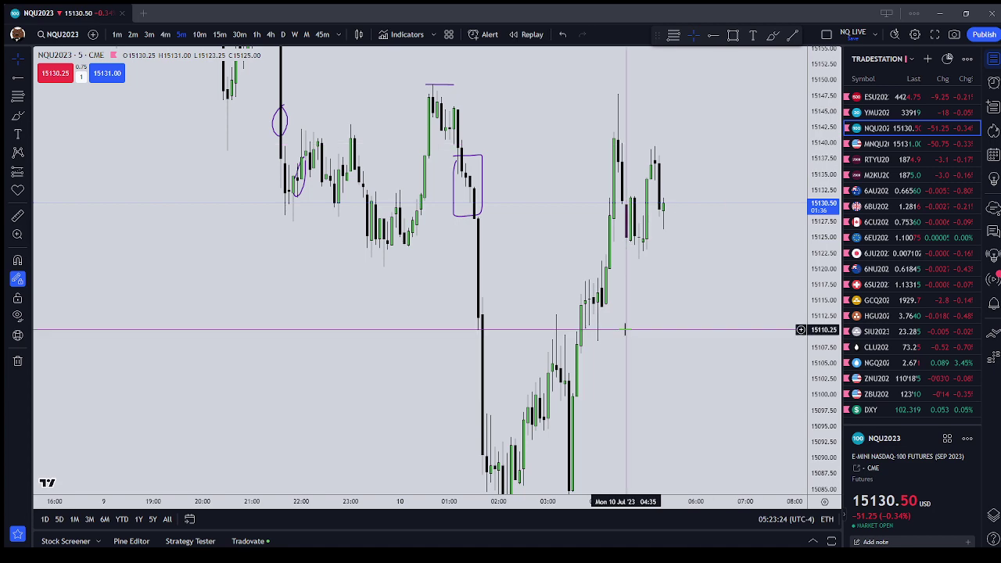
pyautogui.moveTo(624, 328); pyautogui.dragTo(704, 425)
pyautogui.moveTo(822, 276); pyautogui.dragTo(824, 428)
pyautogui.scroll(-4, 737, 313)
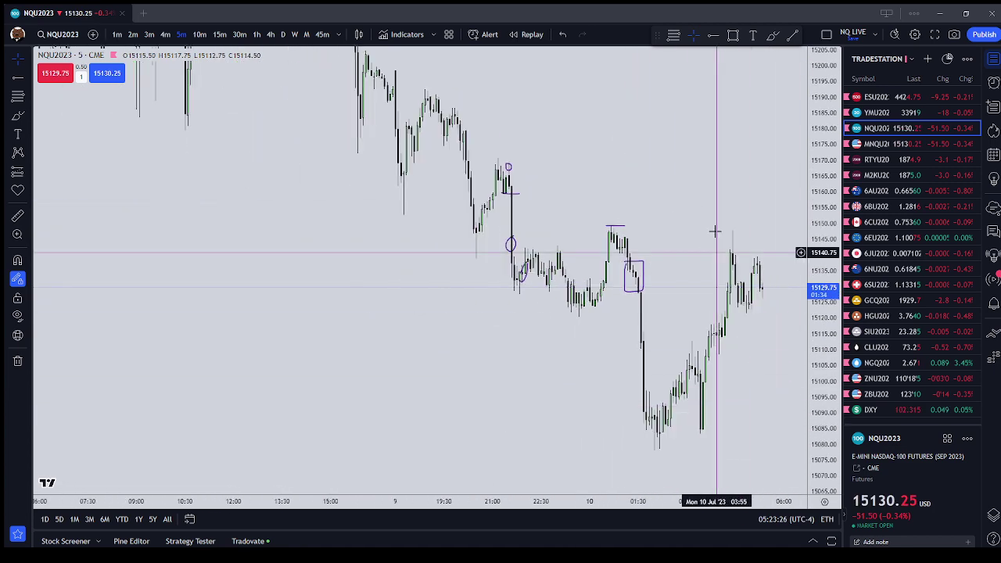
pyautogui.moveTo(742, 234); pyautogui.dragTo(692, 286)
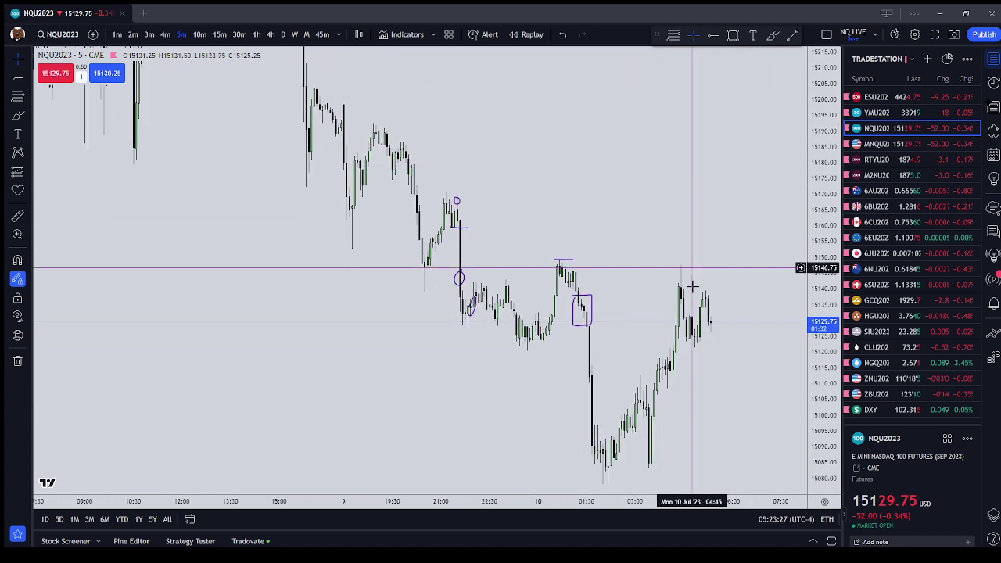
# Switch to the 1-hour interval and draw a brush box from about 15100 down to 15078 around the 29 June low.
pyautogui.click(256, 34)
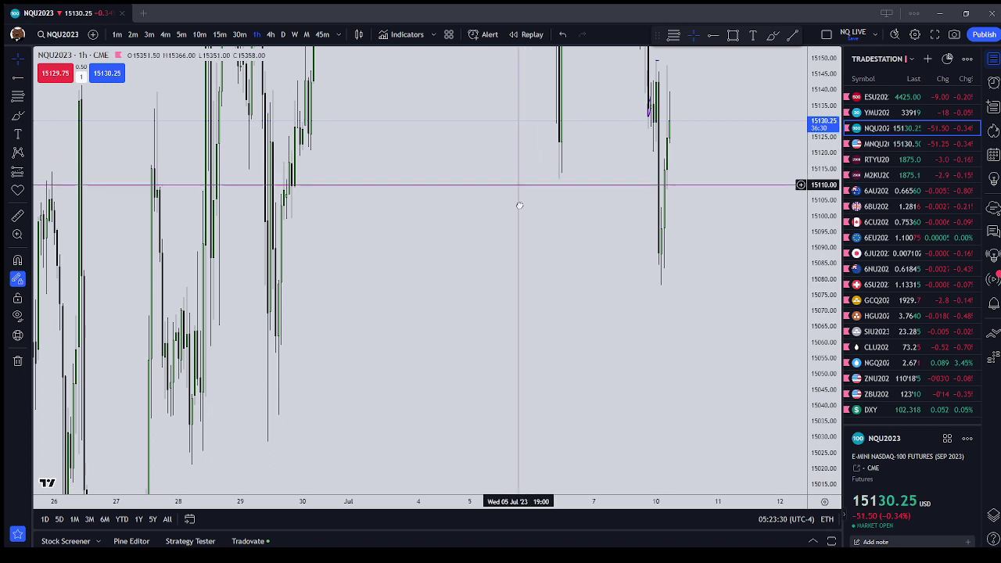
pyautogui.hotkey('alt', 't')
pyautogui.moveTo(286, 378); pyautogui.dragTo(325, 312)
pyautogui.moveTo(287, 375); pyautogui.dragTo(309, 374)
pyautogui.press('Escape')
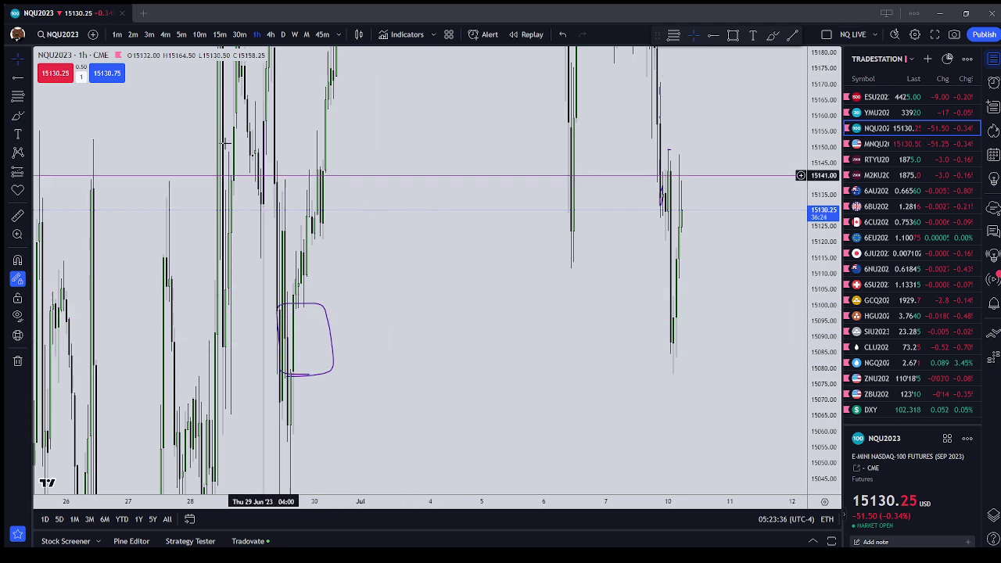
# Return to the 1-minute interval and examine the 10 July sell-off below the boxed decline.
pyautogui.press('1')
pyautogui.press('Return')
pyautogui.moveTo(266, 384); pyautogui.dragTo(664, 384)
pyautogui.scroll(-7, 659, 384)
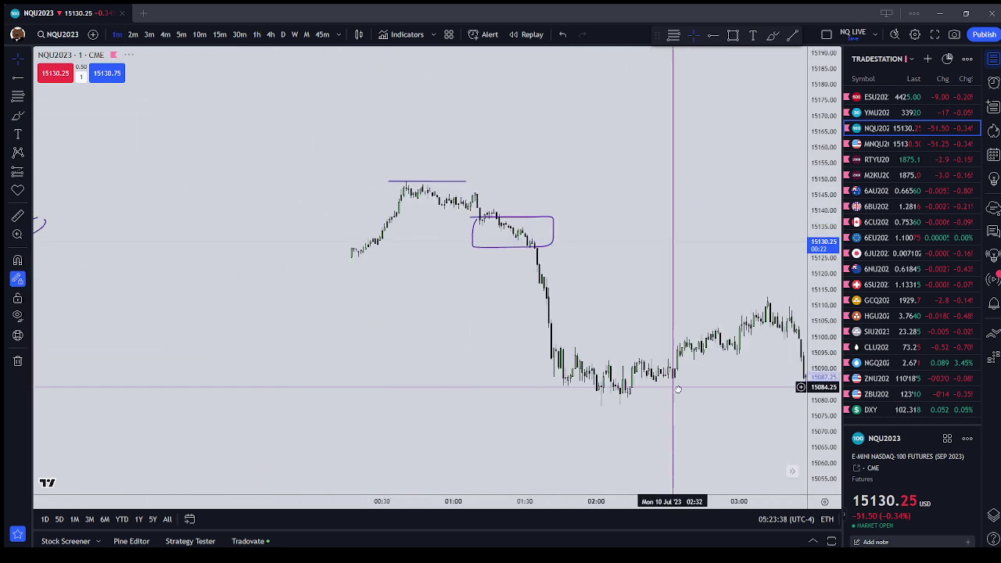
# Draw a brush line at about 15120 beneath the late 9 July lows and a box around the 10 July peak near 15148.
pyautogui.moveTo(815, 357); pyautogui.dragTo(812, 188)
pyautogui.scroll(5, 649, 317)
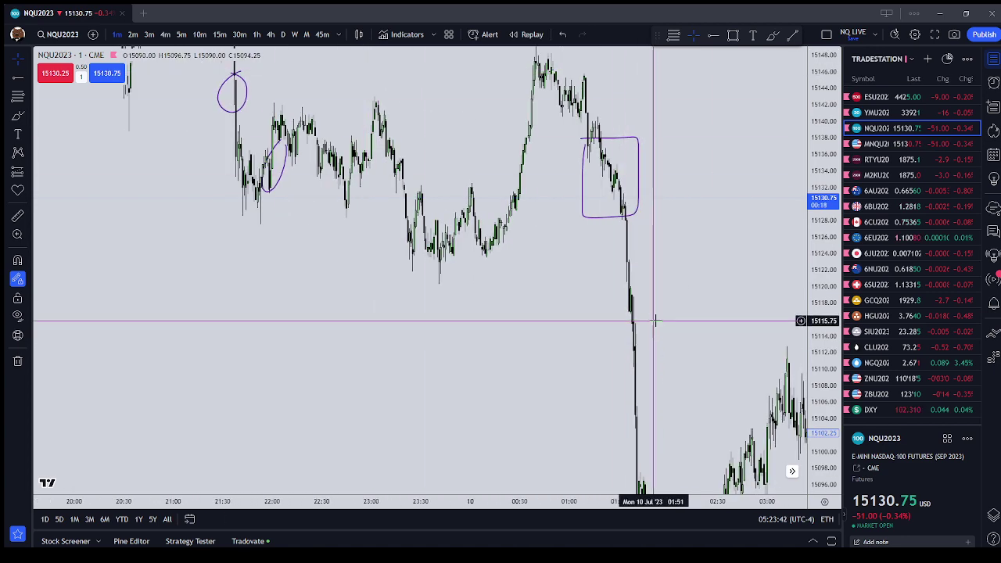
pyautogui.moveTo(651, 320); pyautogui.dragTo(618, 348)
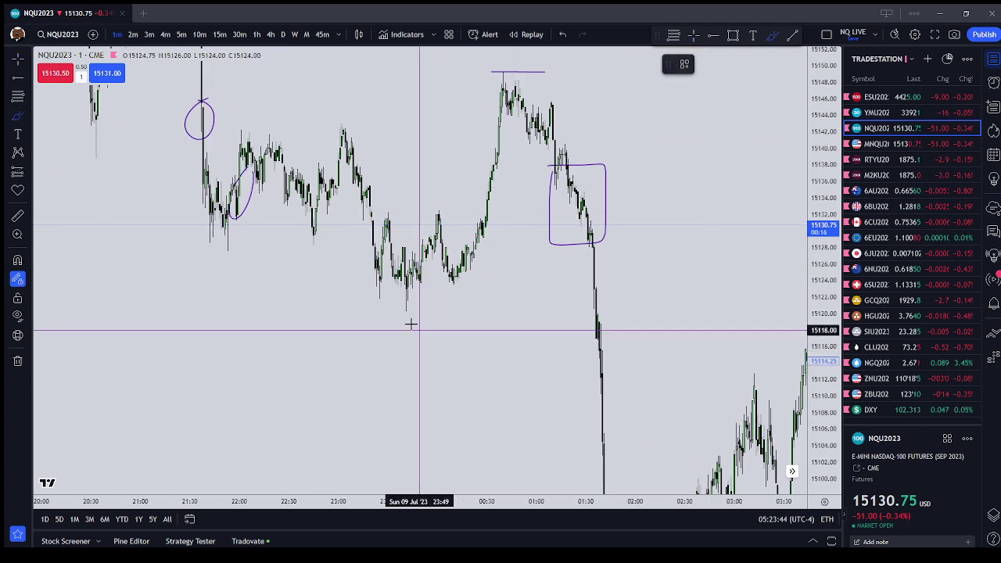
pyautogui.moveTo(389, 314)
pyautogui.mouseDown()
pyautogui.moveTo(708, 319)
pyautogui.moveTo(649, 312)
pyautogui.moveTo(652, 342)
pyautogui.mouseUp()
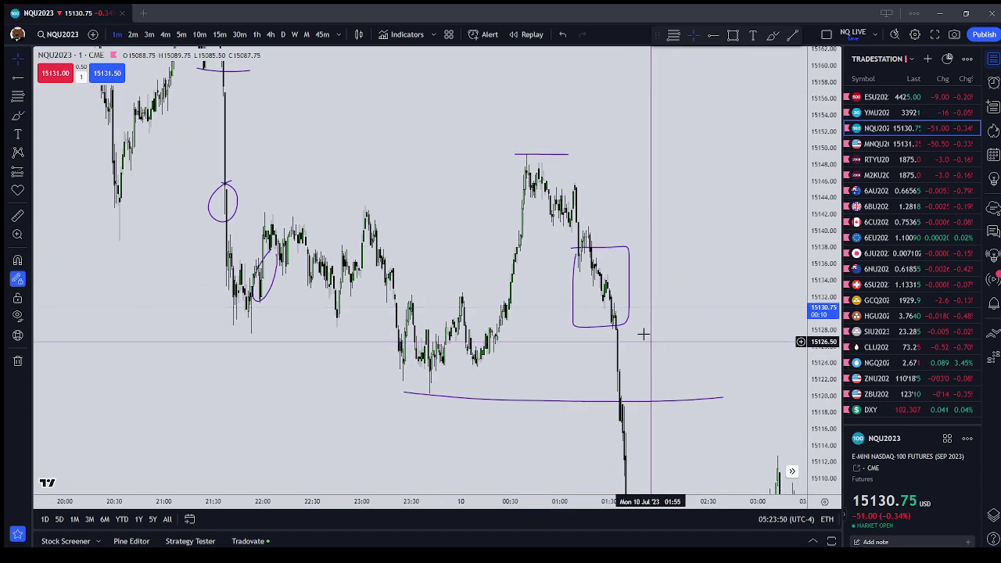
pyautogui.moveTo(500, 166)
pyautogui.mouseDown()
pyautogui.moveTo(523, 167)
pyautogui.moveTo(525, 201)
pyautogui.moveTo(570, 168)
pyautogui.moveTo(559, 175)
pyautogui.mouseUp()
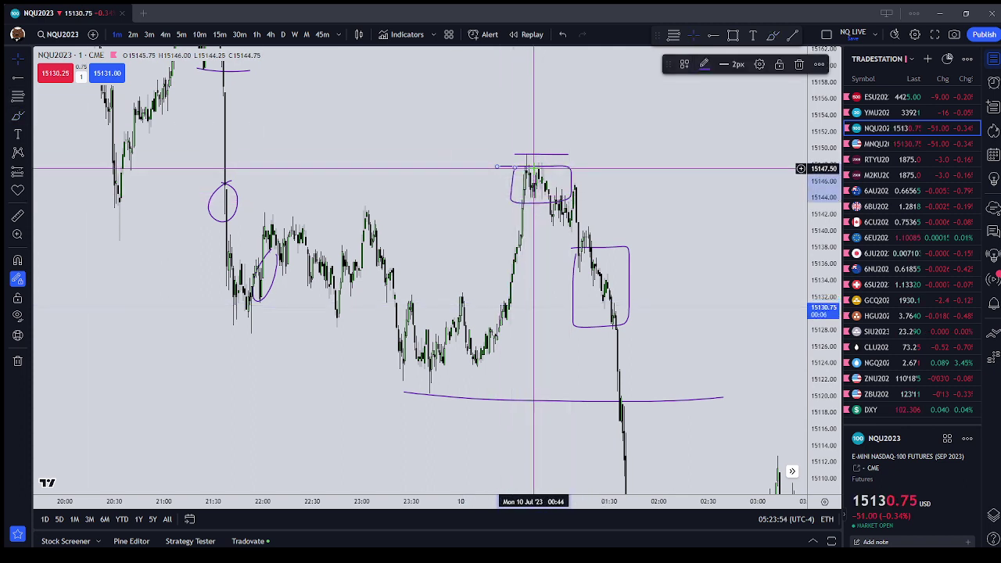
# Show the executed-trade marks on the NQU2023 chart through the chart's trading settings.
pyautogui.rightClick(411, 203)
pyautogui.click(444, 462)
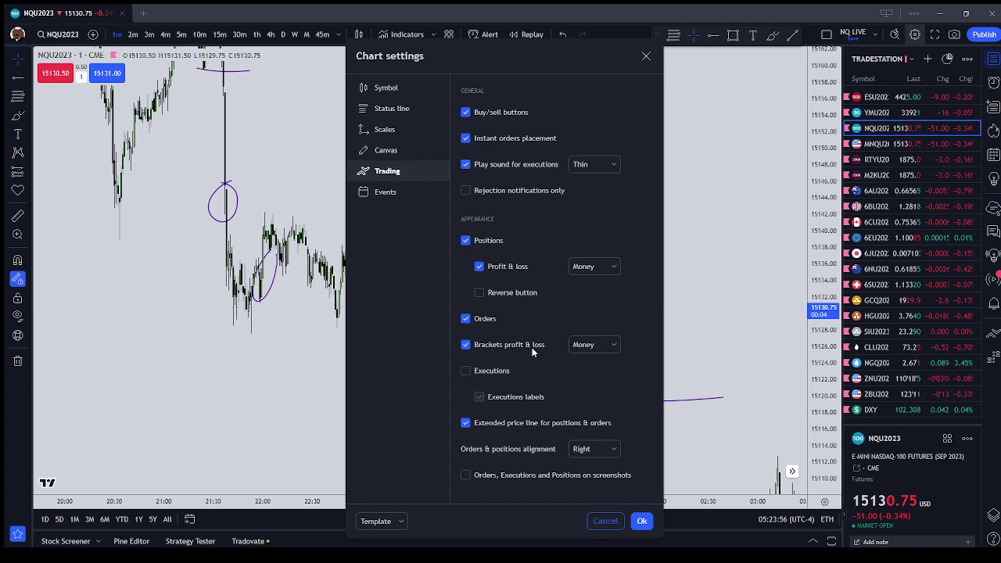
pyautogui.click(640, 520)
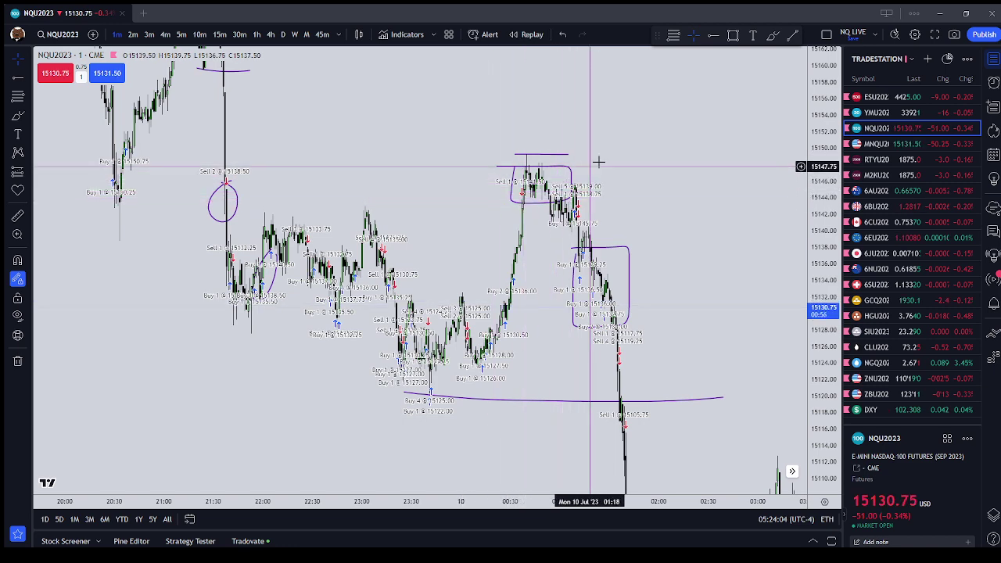
# Delete the brush box around the 10 July peak and the line above it, and examine the executed trades down the sell-off.
pyautogui.moveTo(572, 117); pyautogui.dragTo(628, 109)
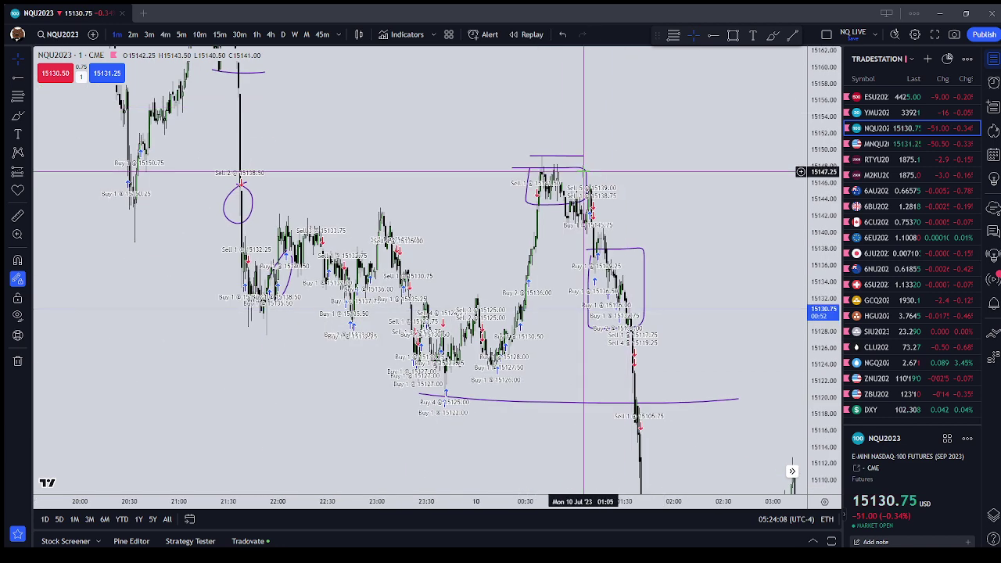
pyautogui.click(586, 167)
pyautogui.press('Delete')
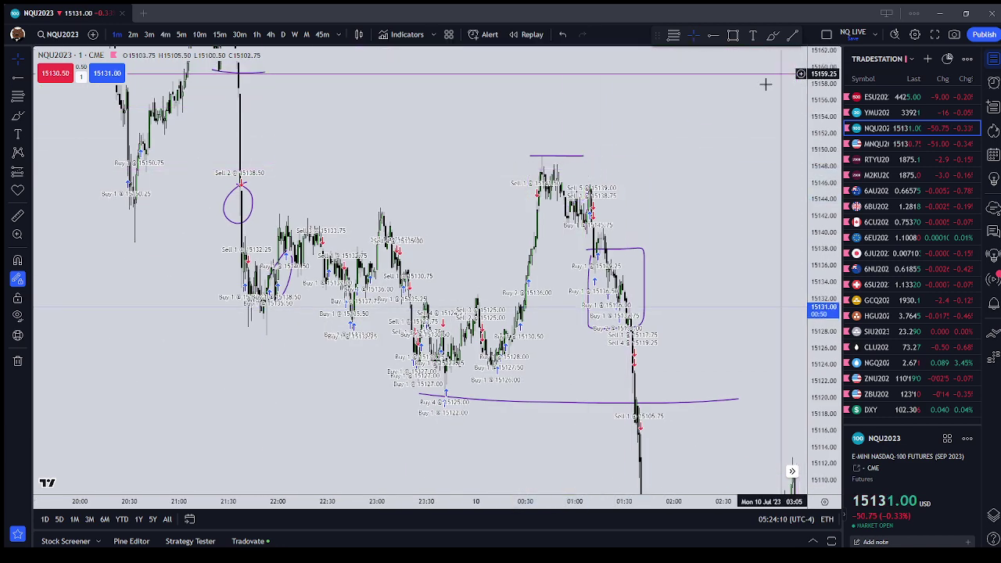
pyautogui.click(578, 156)
pyautogui.click(799, 67)
pyautogui.moveTo(771, 231); pyautogui.dragTo(568, 115)
pyautogui.scroll(-2, 736, 136)
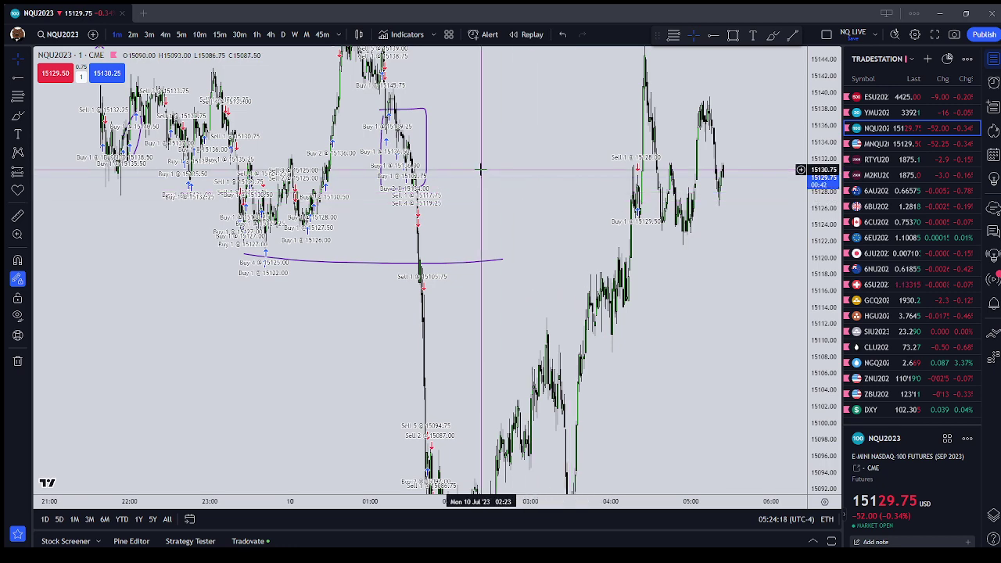
pyautogui.moveTo(471, 238); pyautogui.dragTo(542, 254)
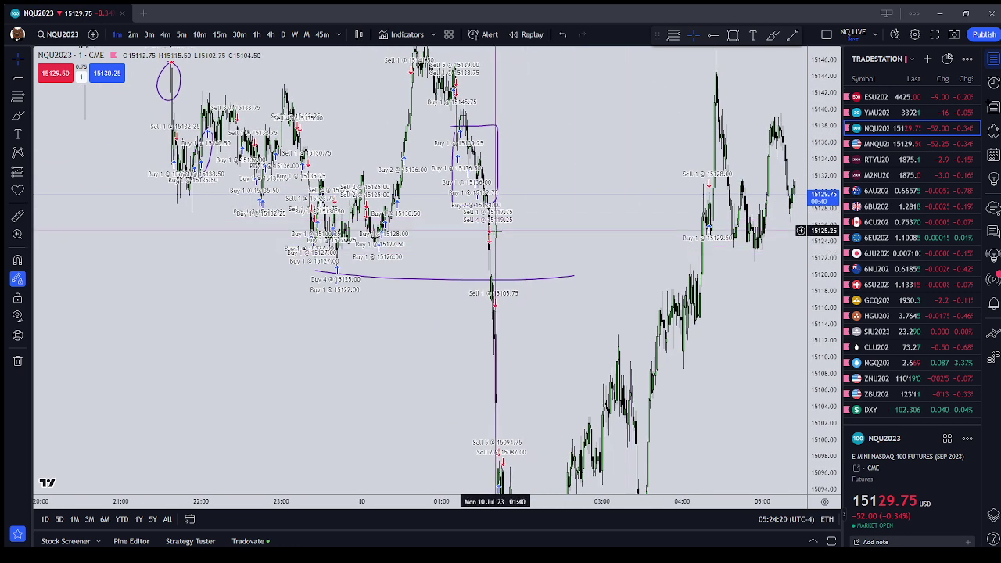
pyautogui.moveTo(565, 216); pyautogui.dragTo(571, 146)
pyautogui.moveTo(820, 195); pyautogui.dragTo(819, 344)
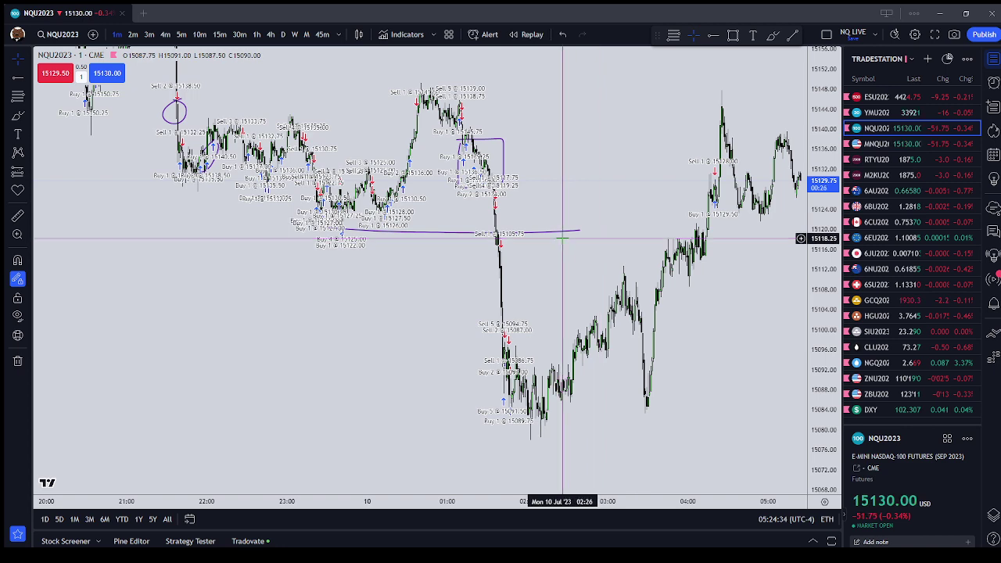
# Hide the executed-trade marks and circle the late 9 July low at about 15120 with the brush.
pyautogui.rightClick(563, 264)
pyautogui.click(637, 522)
pyautogui.click(495, 375)
pyautogui.click(641, 520)
pyautogui.click(18, 117)
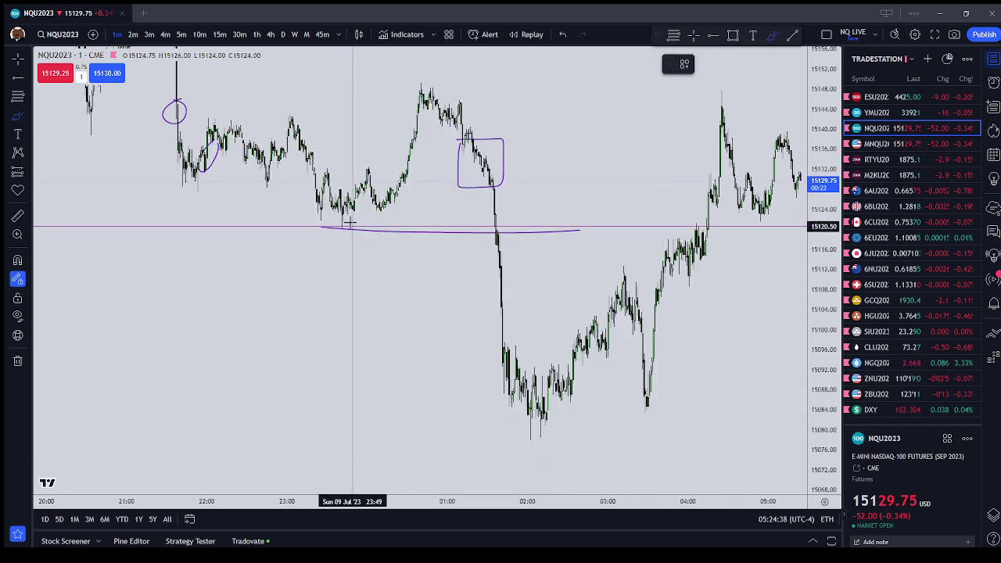
pyautogui.moveTo(330, 223); pyautogui.dragTo(326, 218)
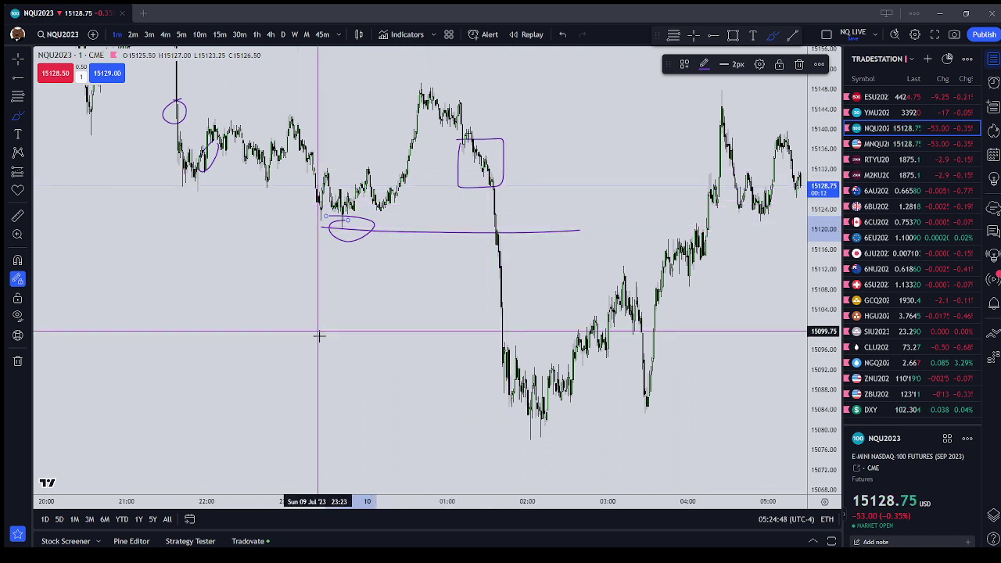
# Draw brush boxes around the base between about 15097 and 15080 and around the consolidation between about 15120 and 15107.
pyautogui.moveTo(590, 195); pyautogui.dragTo(655, 320)
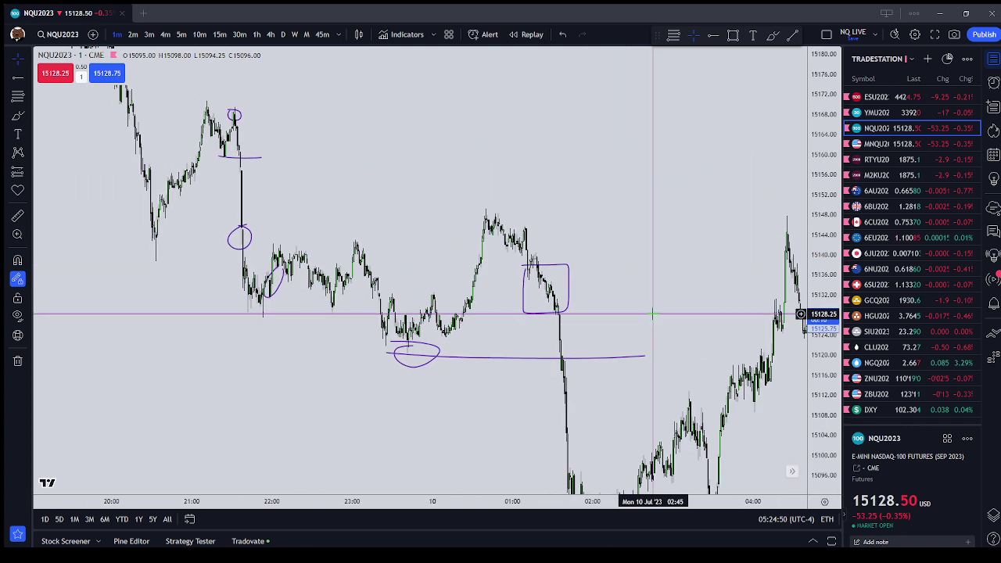
pyautogui.scroll(-2, 654, 321)
pyautogui.moveTo(737, 228); pyautogui.dragTo(620, 197)
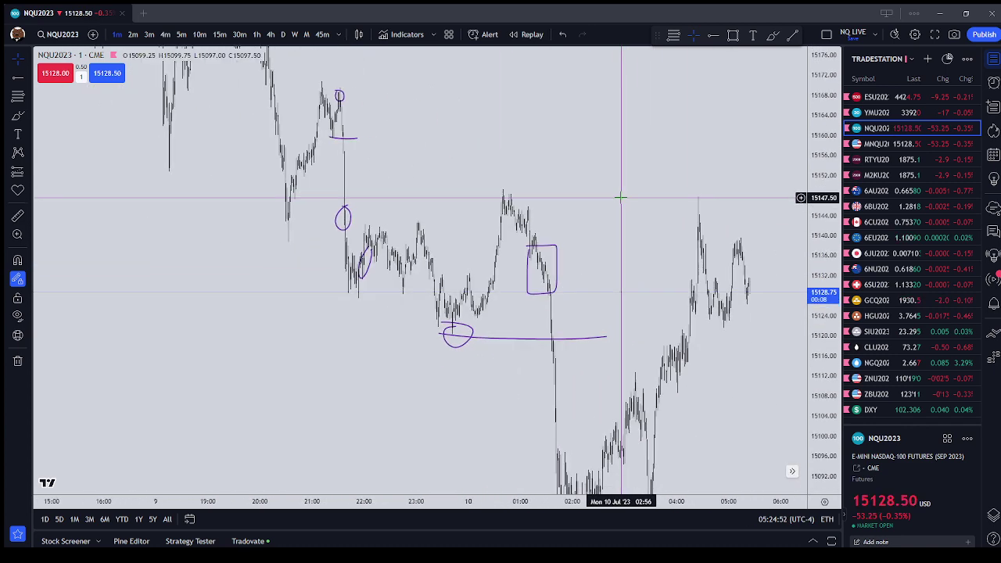
pyautogui.scroll(5, 620, 198)
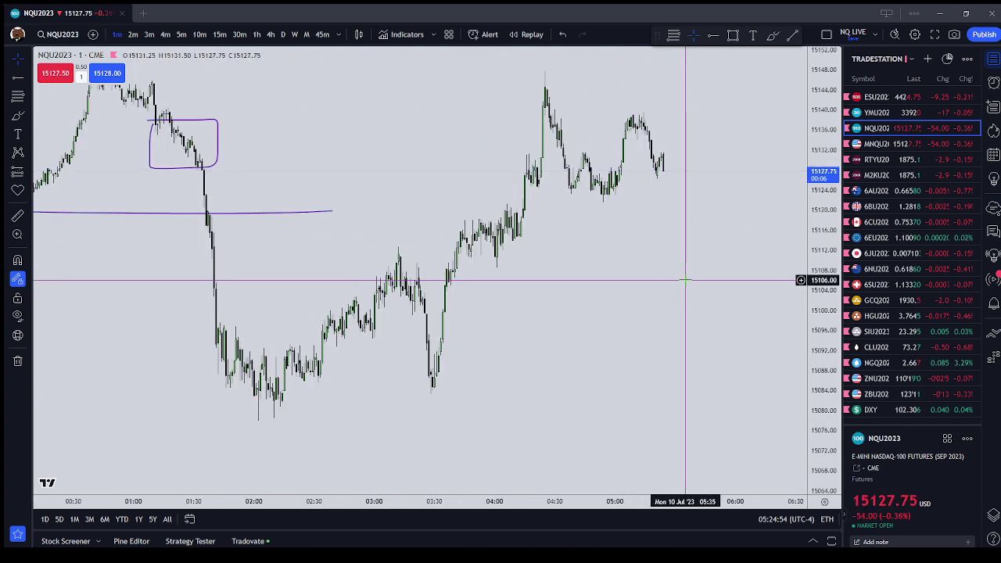
pyautogui.moveTo(219, 326)
pyautogui.mouseDown()
pyautogui.moveTo(375, 380)
pyautogui.moveTo(155, 324)
pyautogui.mouseUp()
pyautogui.moveTo(450, 215)
pyautogui.mouseDown()
pyautogui.moveTo(539, 212)
pyautogui.moveTo(455, 213)
pyautogui.mouseUp()
# Remove all drawings from the NQU2023 chart.
pyautogui.rightClick(571, 265)
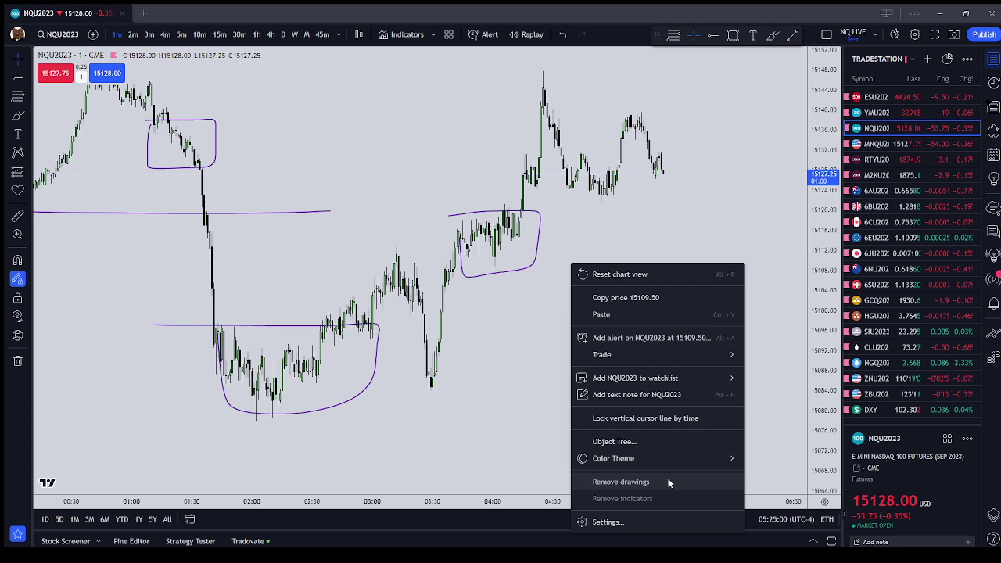
pyautogui.click(621, 477)
pyautogui.scroll(-1, 703, 254)
# Switch to the MNQU2023 chart and show its executed-trade marks in the chart settings.
pyautogui.click(906, 161)
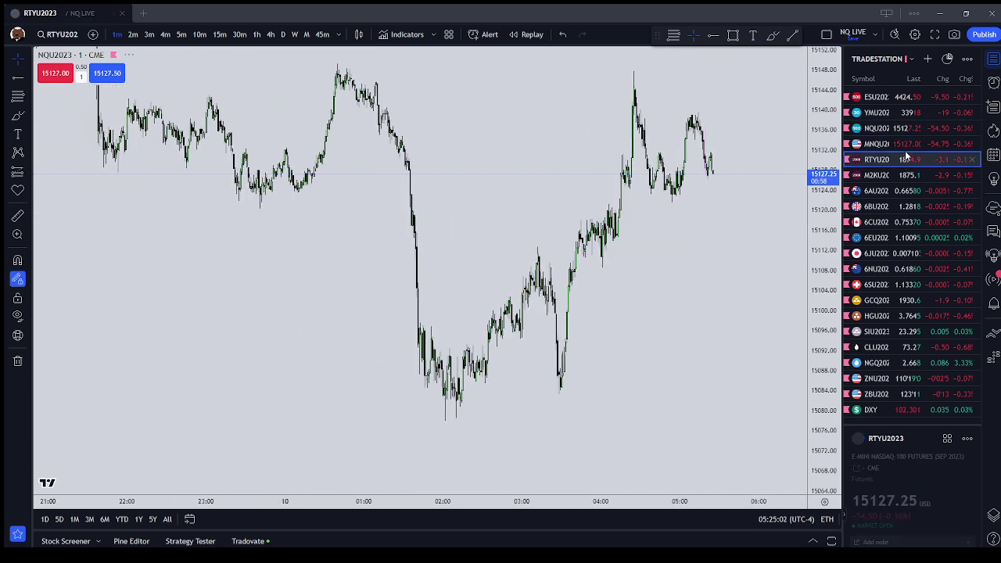
pyautogui.click(907, 144)
pyautogui.rightClick(646, 360)
pyautogui.click(688, 540)
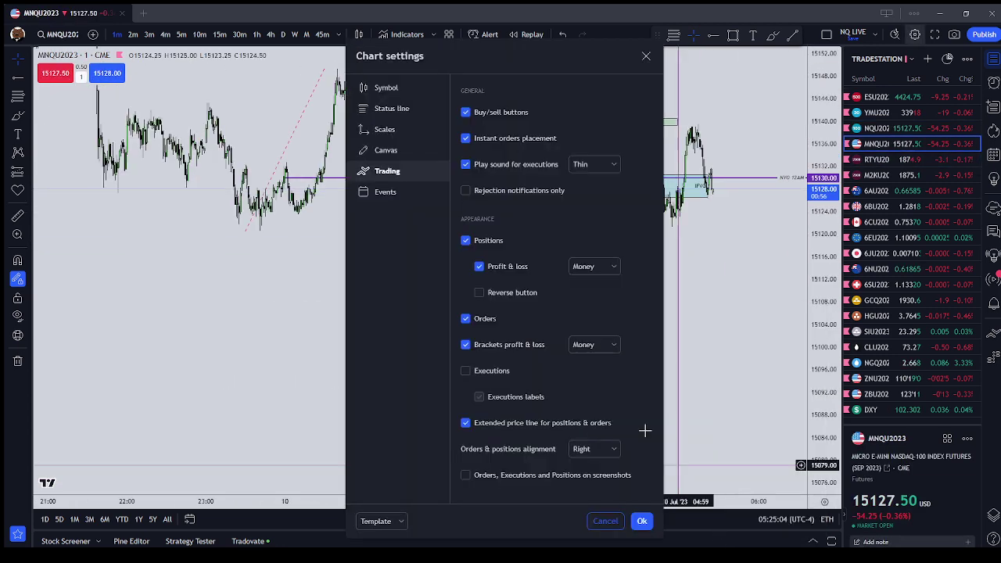
pyautogui.scroll(2, 664, 430)
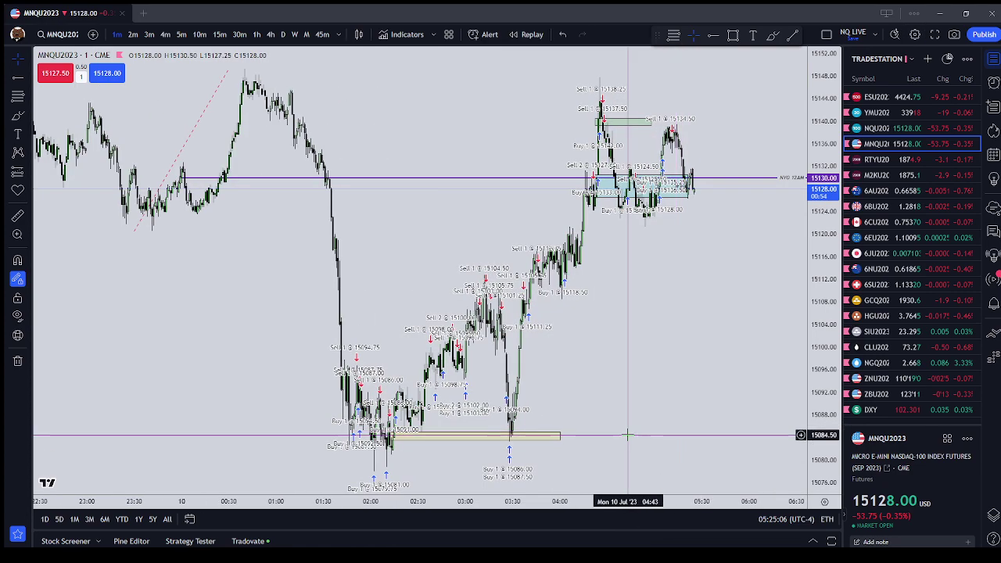
# Examine the MNQU2023 executed trades from the 10 July lows up through the rally to the 15130 level.
pyautogui.moveTo(501, 478); pyautogui.dragTo(649, 317)
pyautogui.scroll(4, 602, 323)
pyautogui.moveTo(525, 307); pyautogui.dragTo(607, 381)
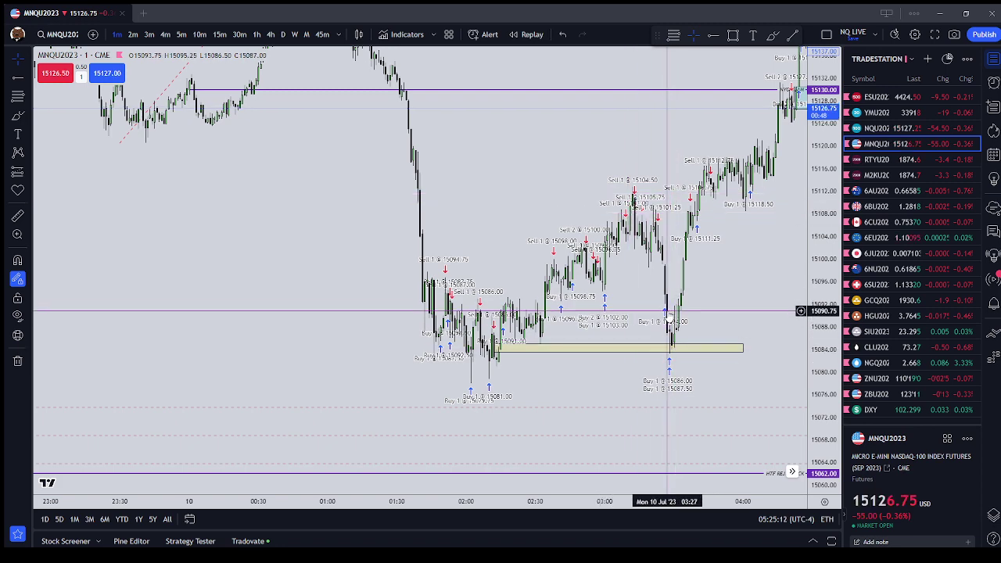
pyautogui.moveTo(670, 364)
pyautogui.mouseDown()
pyautogui.moveTo(592, 353)
pyautogui.moveTo(450, 394)
pyautogui.mouseUp()
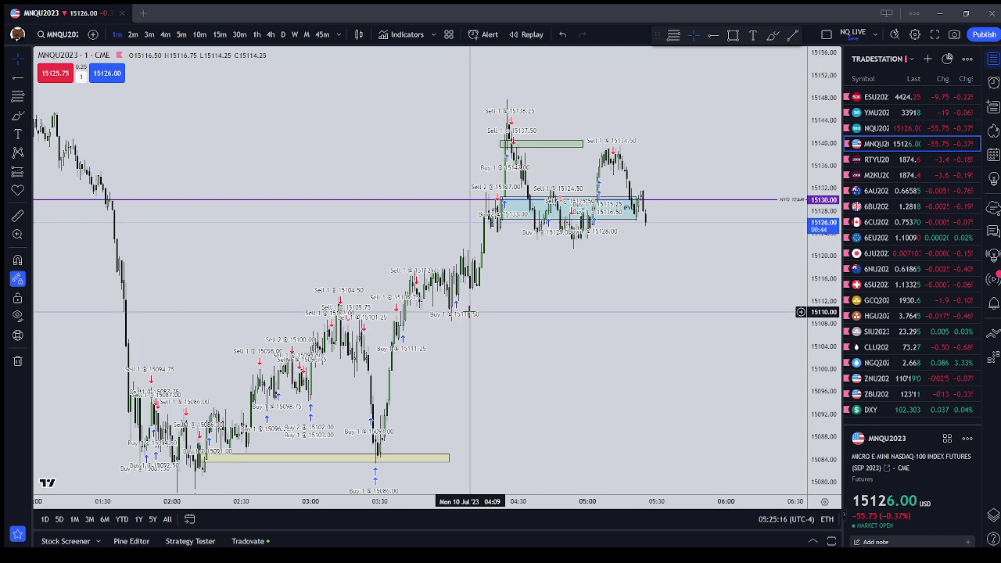
pyautogui.moveTo(469, 312); pyautogui.dragTo(486, 304)
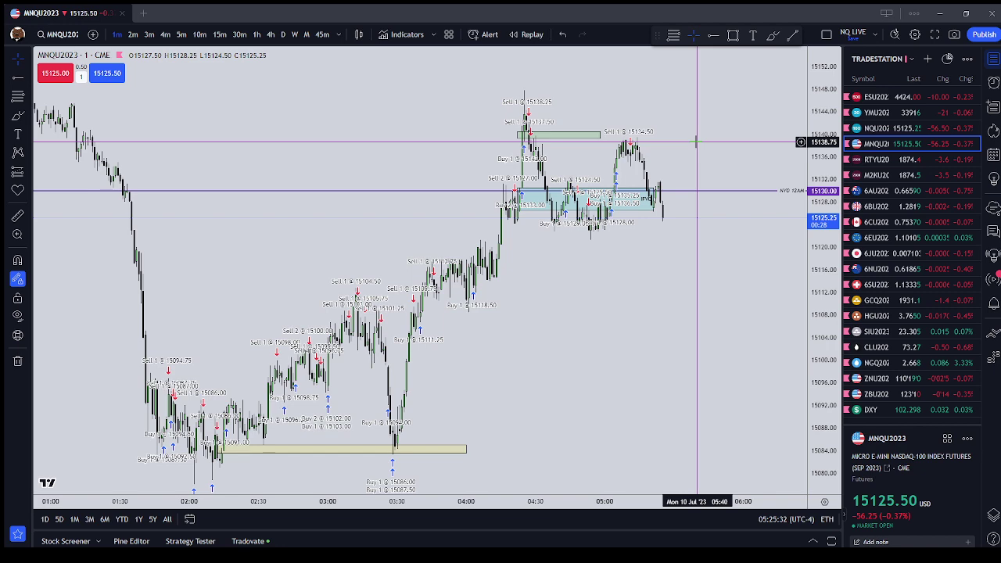
# Return to the NQU2023 chart, review the trades before the sell-off and hide the executed-trade marks.
pyautogui.click(906, 128)
pyautogui.moveTo(258, 183); pyautogui.dragTo(675, 235)
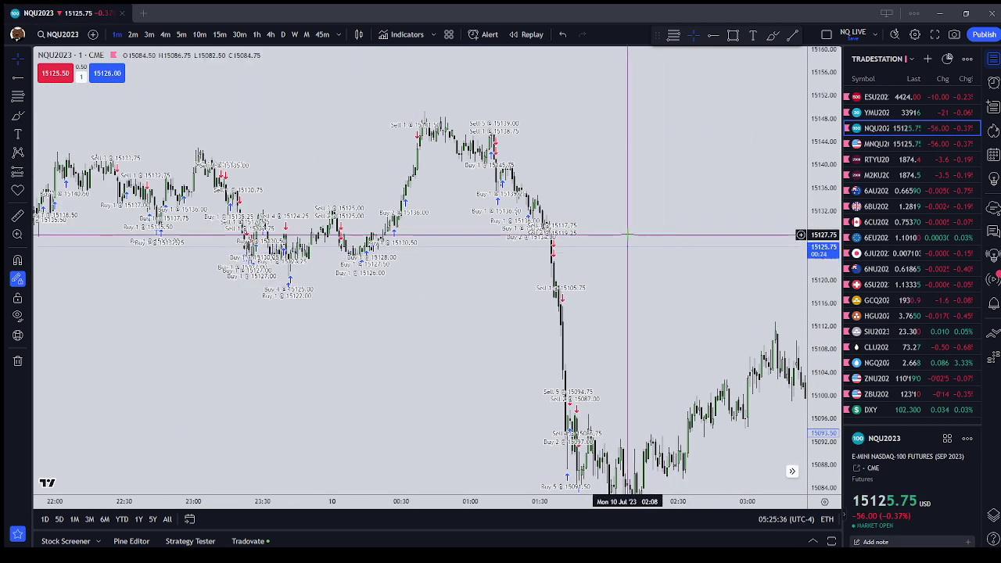
pyautogui.moveTo(817, 294); pyautogui.dragTo(819, 62)
pyautogui.moveTo(593, 174); pyautogui.dragTo(645, 293)
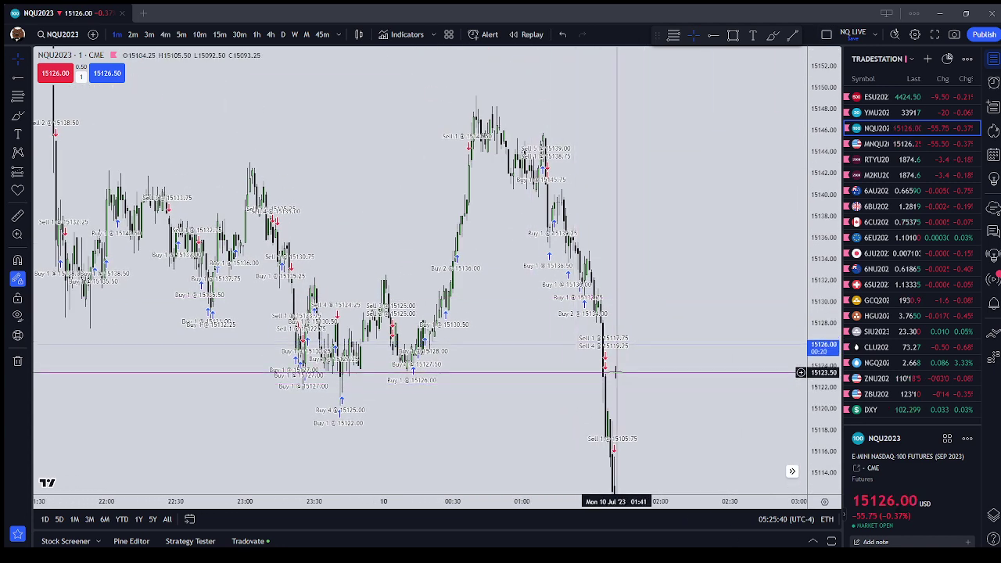
pyautogui.rightClick(495, 368)
pyautogui.click(540, 539)
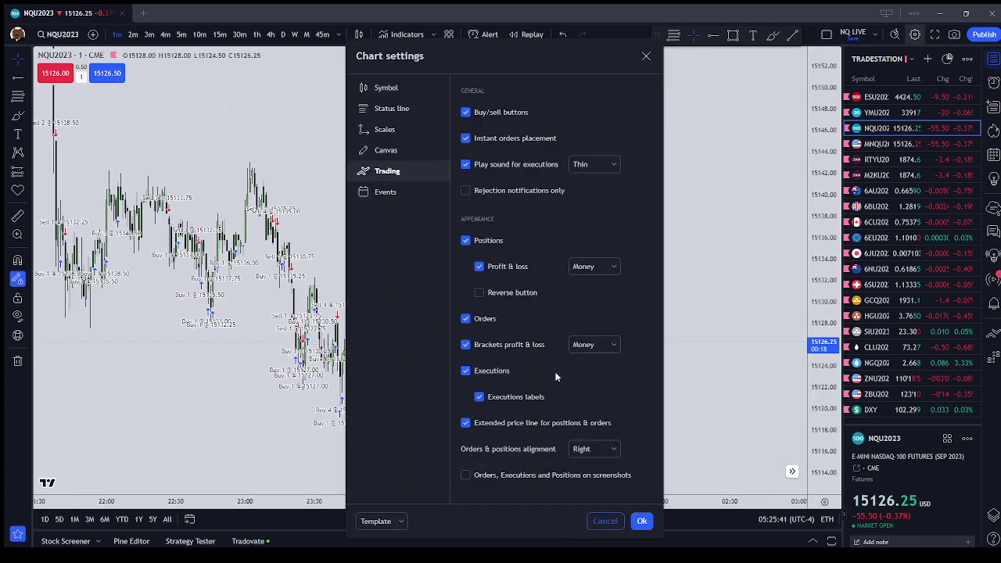
pyautogui.click(500, 370)
pyautogui.click(641, 521)
# Draw two brush lines beneath the lows near 15121 and 15120 and a box around that consolidation from about 15134 to 15118.
pyautogui.scroll(-5, 569, 446)
pyautogui.scroll(5, 576, 394)
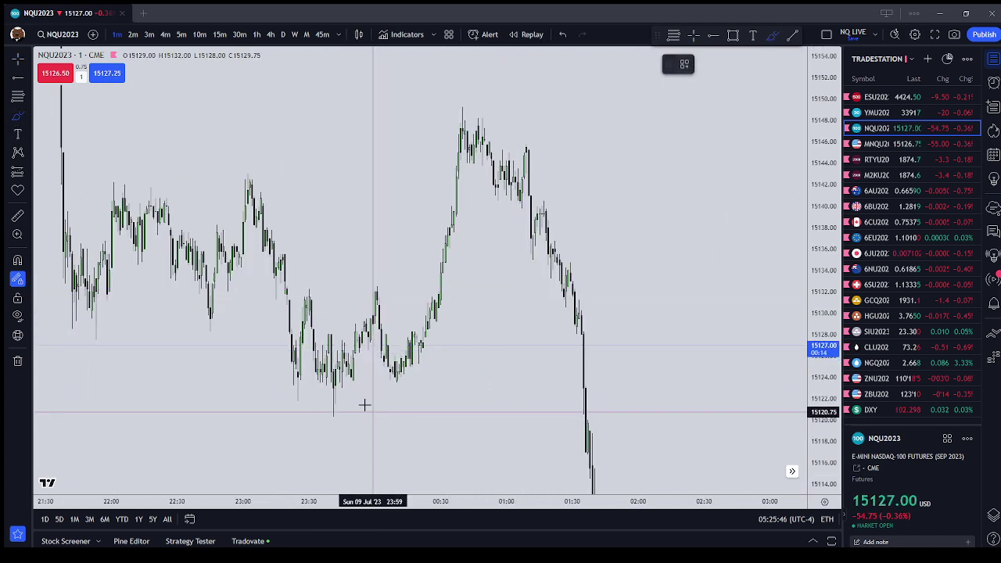
pyautogui.moveTo(300, 404); pyautogui.dragTo(407, 412)
pyautogui.moveTo(412, 280)
pyautogui.mouseDown()
pyautogui.moveTo(258, 286)
pyautogui.moveTo(447, 428)
pyautogui.moveTo(458, 266)
pyautogui.moveTo(445, 269)
pyautogui.mouseUp()
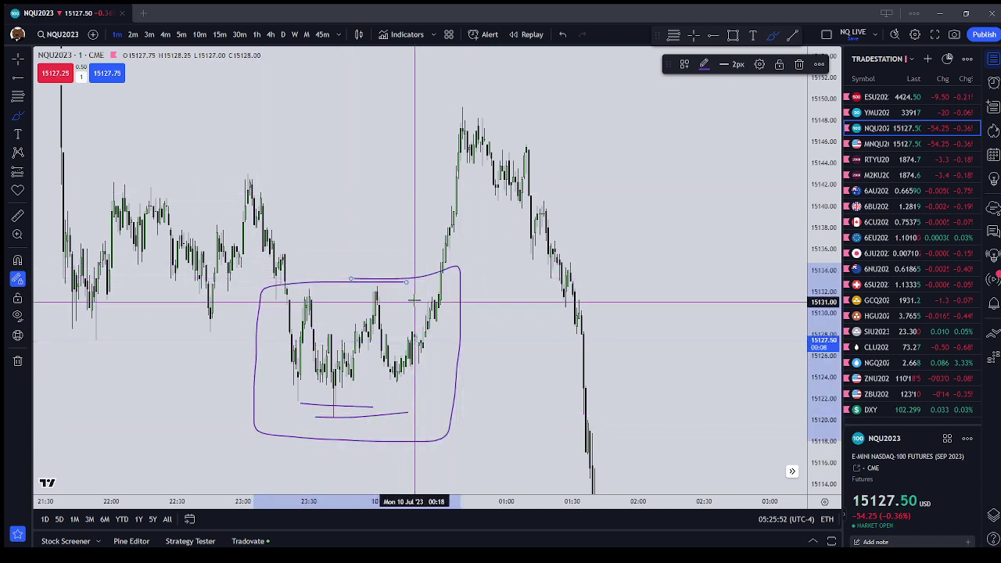
pyautogui.scroll(-1, 452, 101)
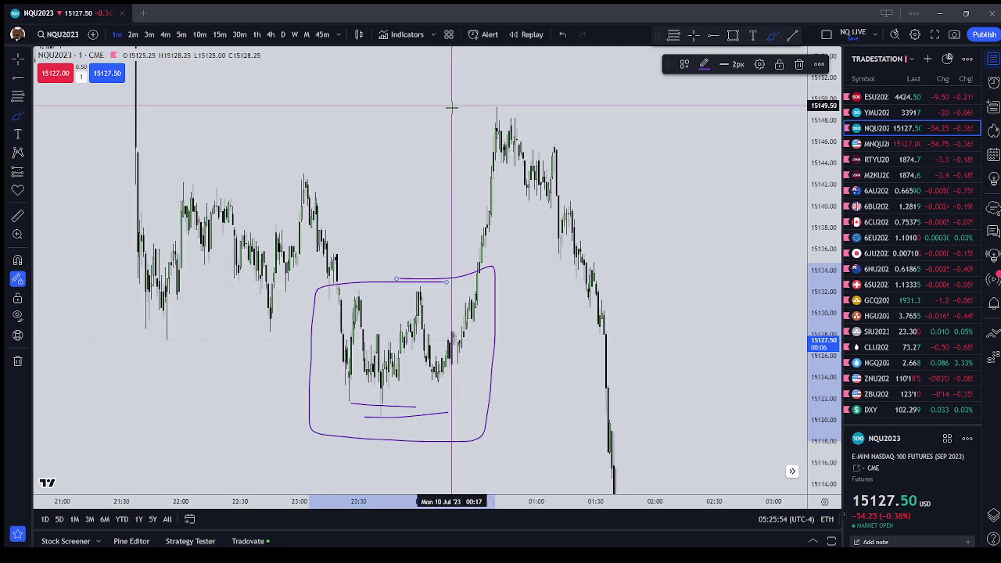
pyautogui.press('Escape')
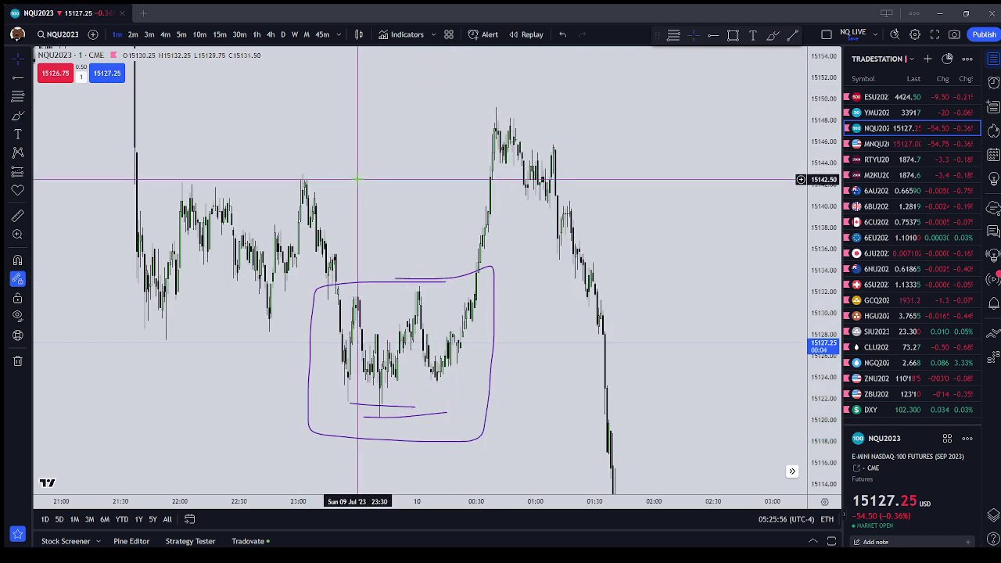
# Examine the sell-off below the boxed consolidation and the recovery that follows on the 1-minute chart.
pyautogui.moveTo(578, 332); pyautogui.dragTo(487, 89)
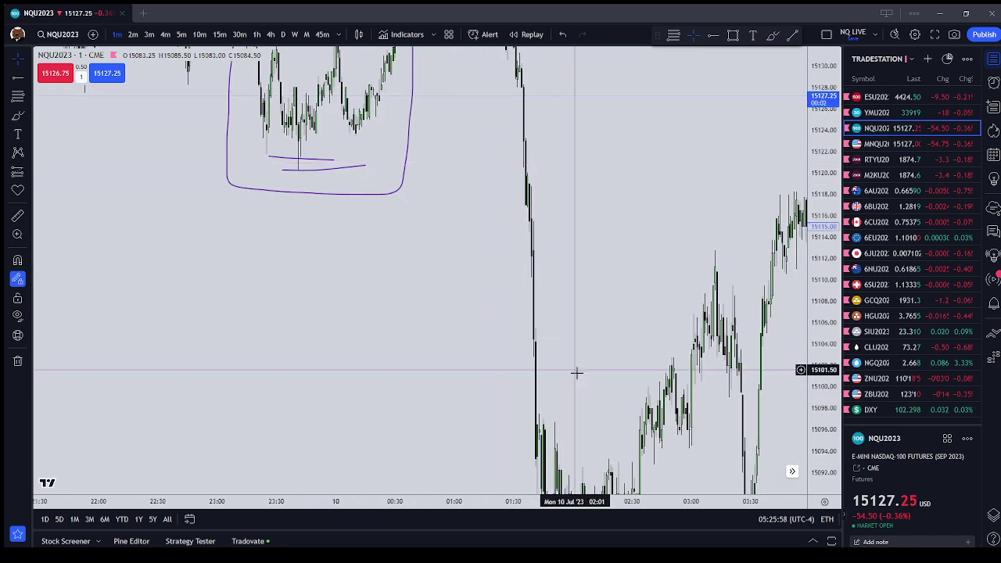
pyautogui.moveTo(827, 160); pyautogui.dragTo(834, 341)
pyautogui.scroll(-5, 622, 224)
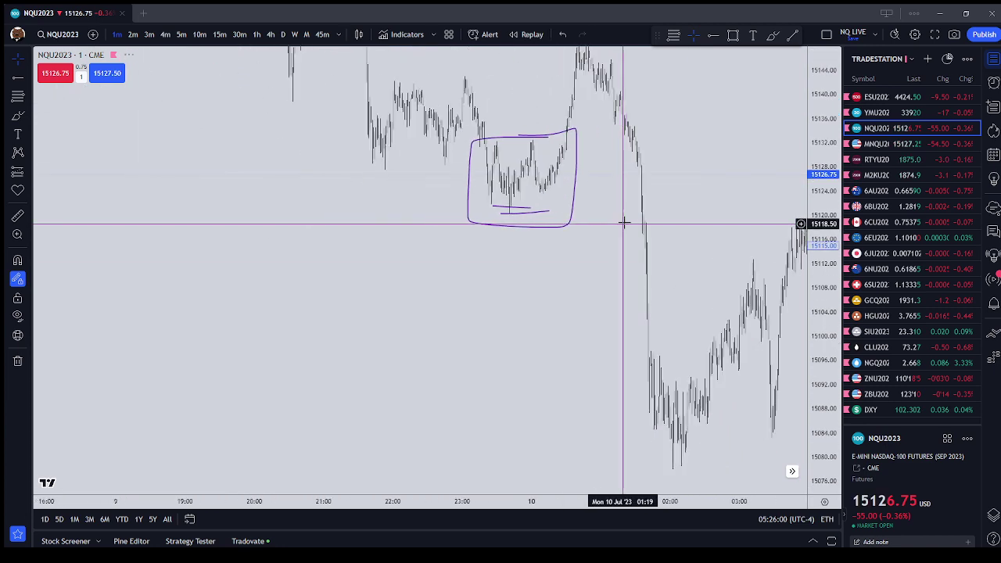
pyautogui.moveTo(627, 179); pyautogui.dragTo(643, 240)
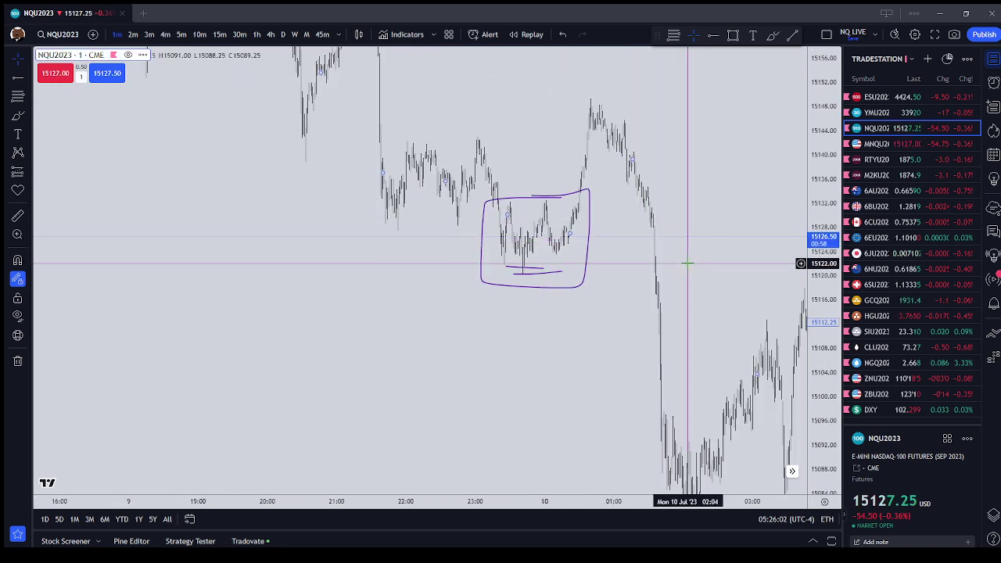
pyautogui.scroll(2, 680, 239)
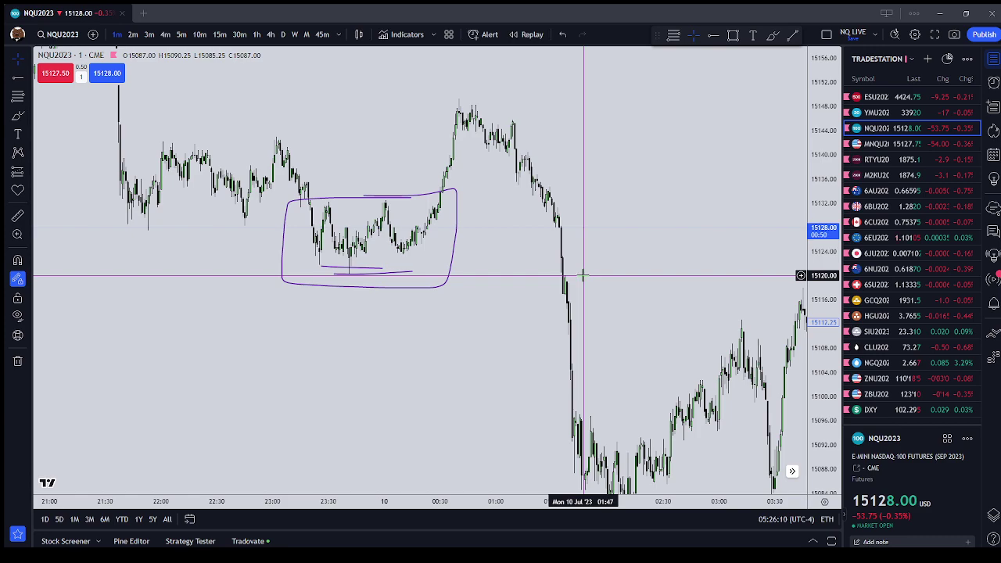
pyautogui.moveTo(583, 275); pyautogui.dragTo(444, 259)
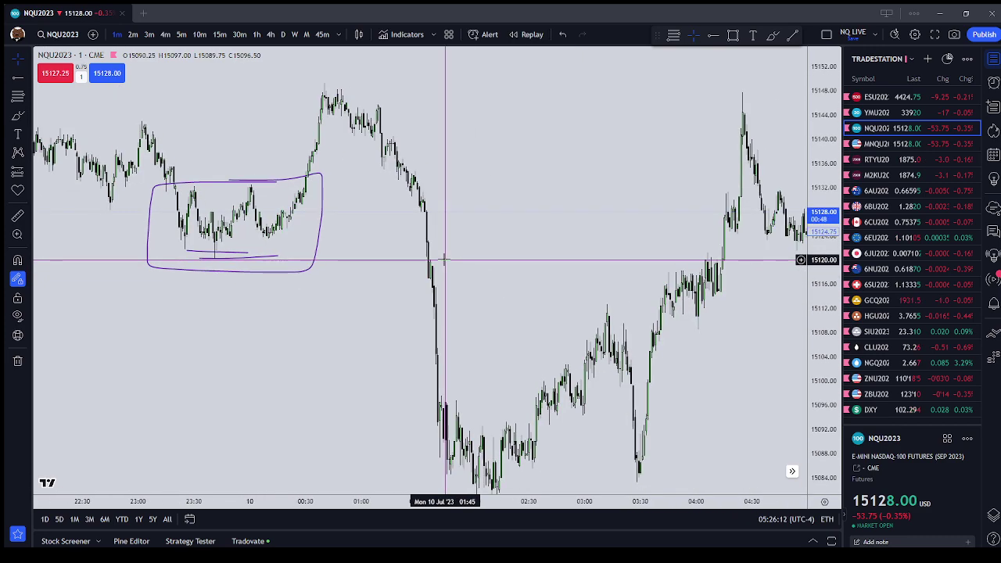
# Turn on the display of executed trades on the NQU2023 1-minute chart.
pyautogui.moveTo(540, 268)
pyautogui.mouseDown()
pyautogui.moveTo(239, 230)
pyautogui.moveTo(594, 277)
pyautogui.mouseUp()
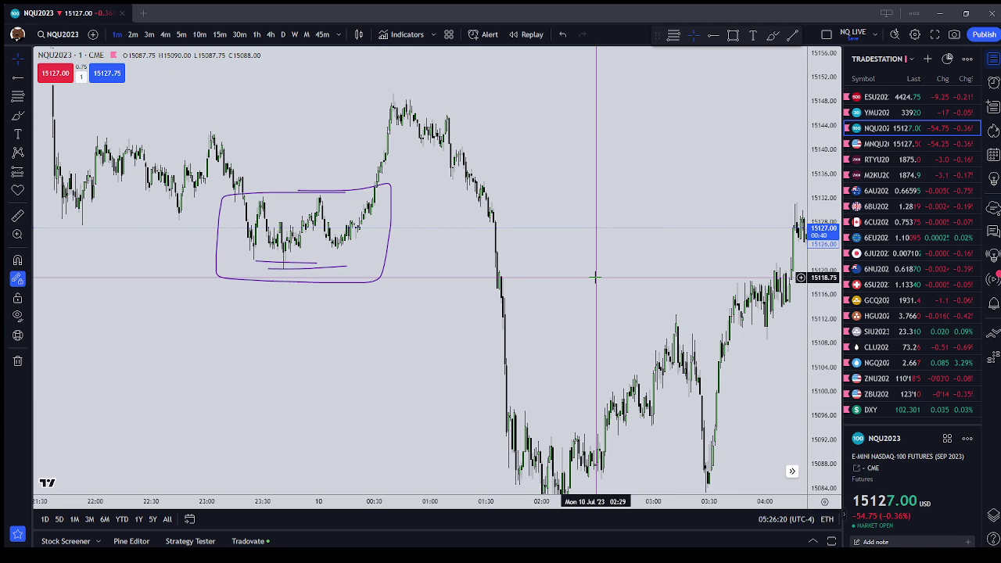
pyautogui.rightClick(624, 190)
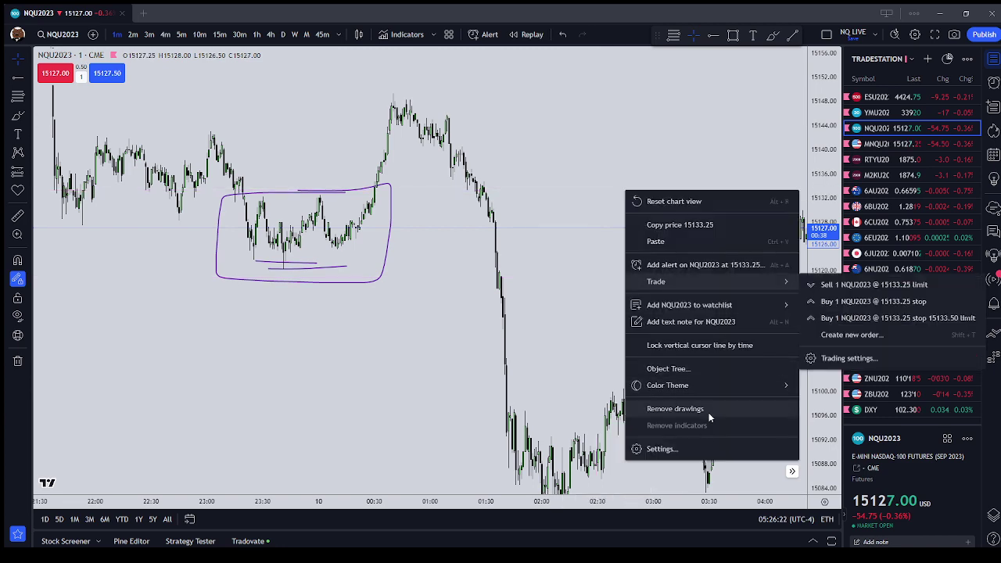
pyautogui.click(661, 448)
pyautogui.click(467, 369)
pyautogui.click(642, 520)
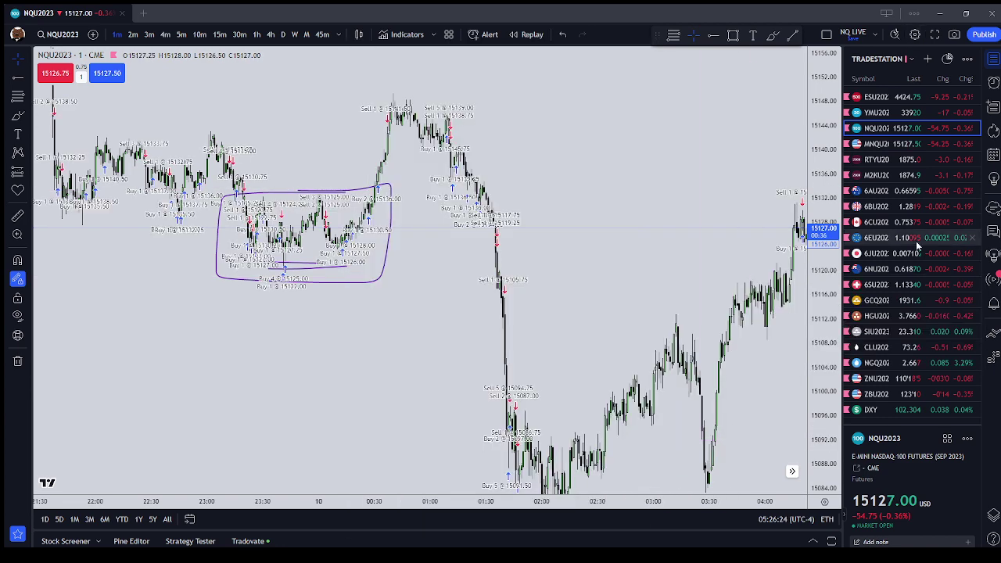
# Check the executed trades on the MNQU2023 chart and return to the NQU2023 trades around the boxed consolidation.
pyautogui.click(913, 145)
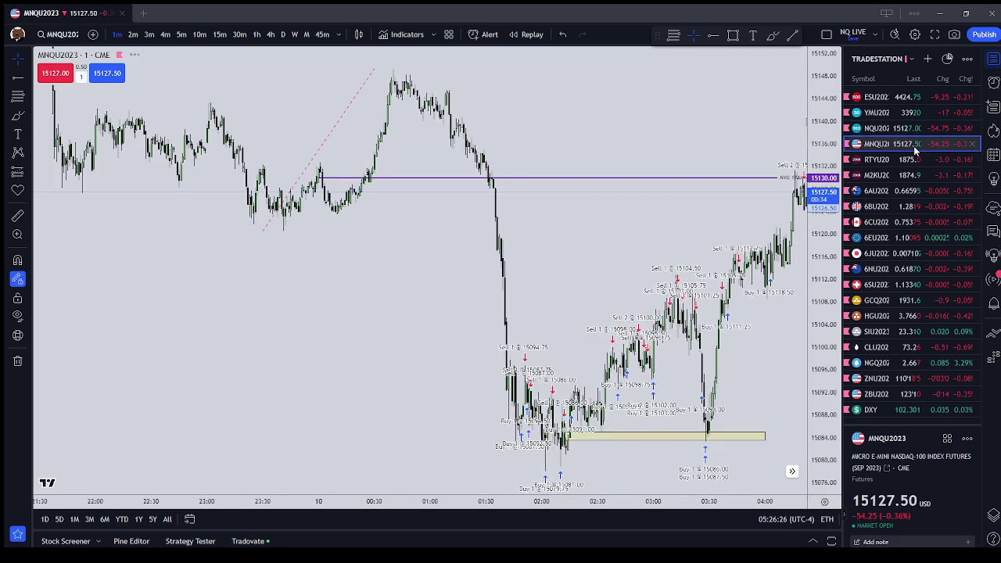
pyautogui.click(902, 129)
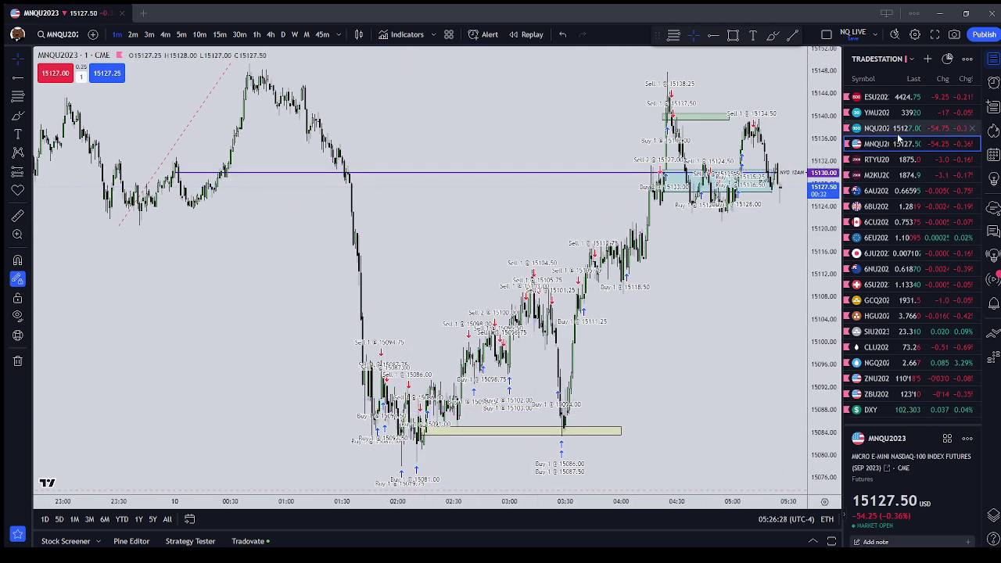
pyautogui.moveTo(539, 237); pyautogui.dragTo(722, 296)
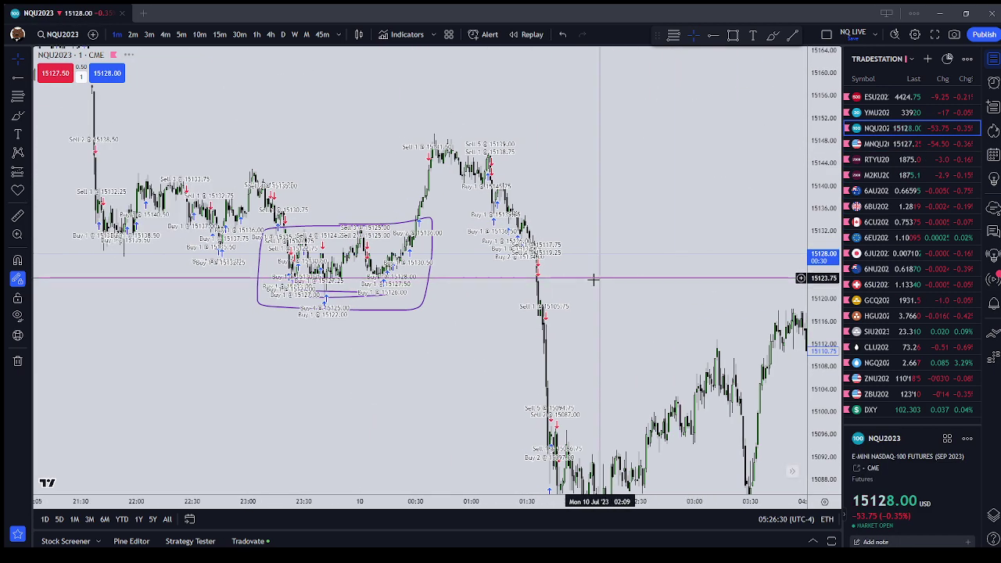
# Draw a brush loop around the buys just before the steep sell-off, from about 15138 to 15127.
pyautogui.moveTo(822, 383); pyautogui.dragTo(823, 212)
pyautogui.scroll(3, 597, 212)
pyautogui.moveTo(557, 224); pyautogui.dragTo(670, 240)
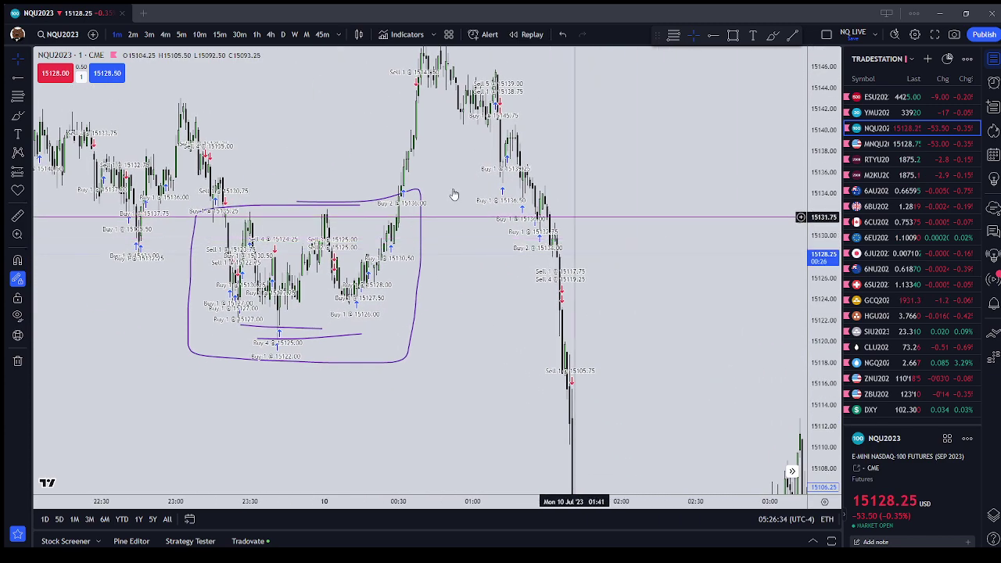
pyautogui.click(17, 115)
pyautogui.moveTo(484, 175)
pyautogui.mouseDown()
pyautogui.moveTo(504, 268)
pyautogui.moveTo(574, 220)
pyautogui.moveTo(569, 147)
pyautogui.moveTo(481, 157)
pyautogui.mouseUp()
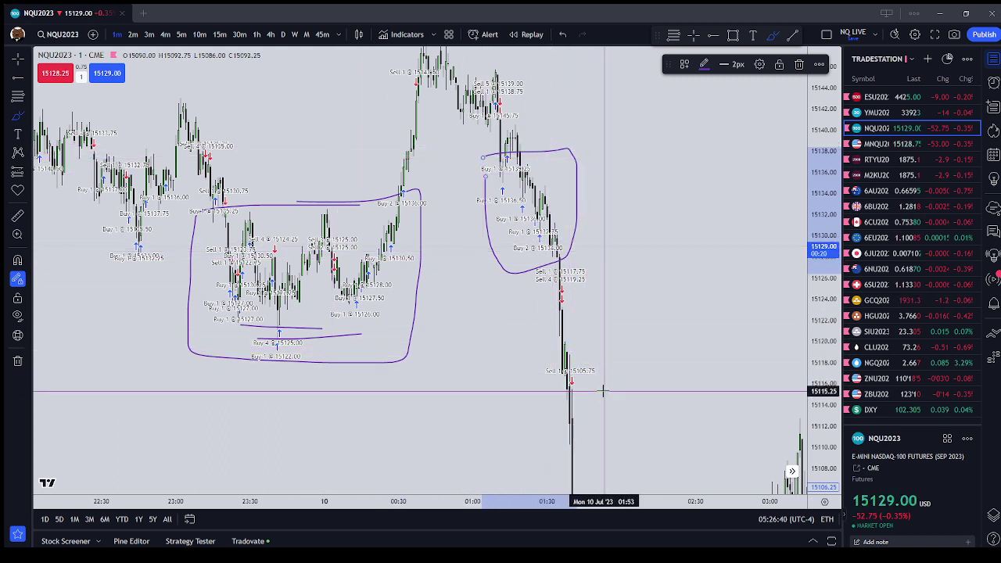
# Switch to the 1-hour chart and draw a brush box around the late-June lows from about 15100 to 15077.
pyautogui.click(149, 34)
pyautogui.click(256, 35)
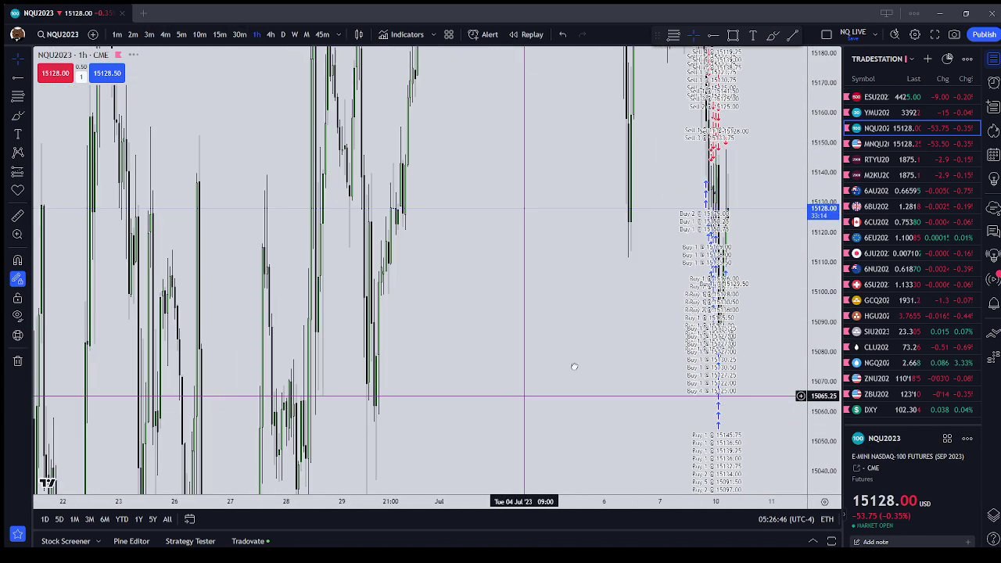
pyautogui.moveTo(428, 321)
pyautogui.mouseDown()
pyautogui.moveTo(456, 266)
pyautogui.moveTo(422, 308)
pyautogui.moveTo(430, 324)
pyautogui.mouseUp()
pyautogui.moveTo(571, 292); pyautogui.dragTo(456, 302)
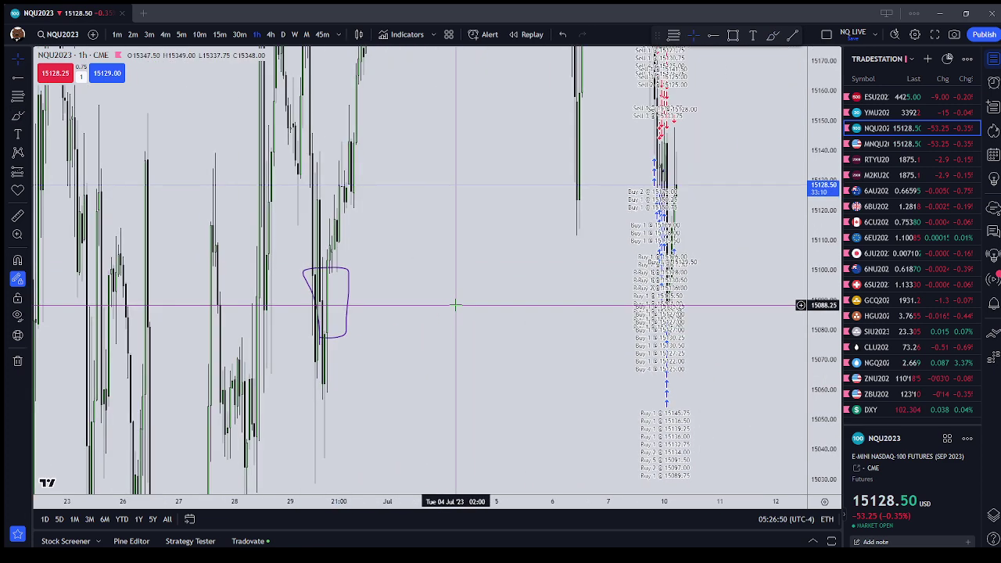
# Check the Tradovate account balance and hide the executed trades on the 1-hour chart.
pyautogui.click(813, 540)
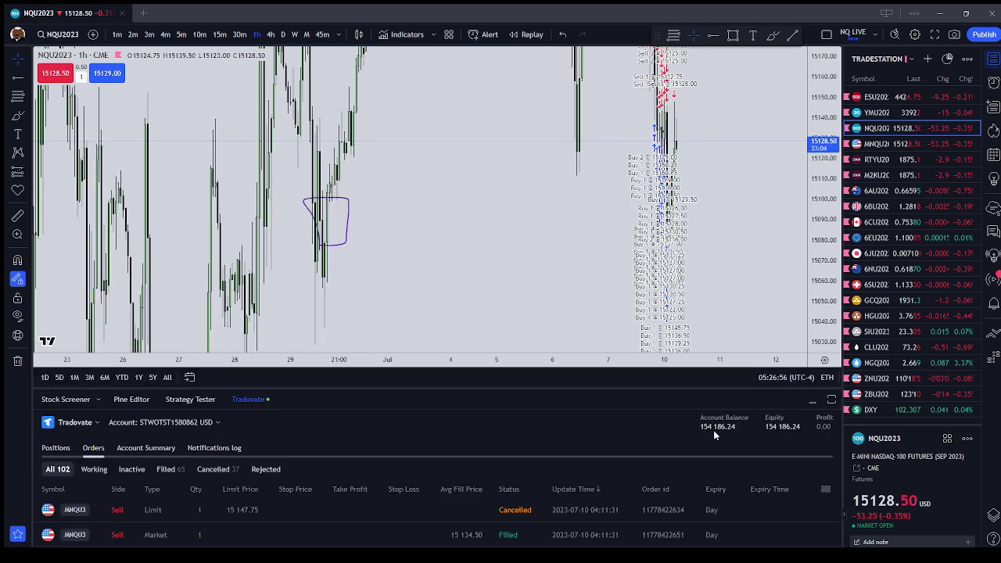
pyautogui.click(810, 401)
pyautogui.rightClick(522, 323)
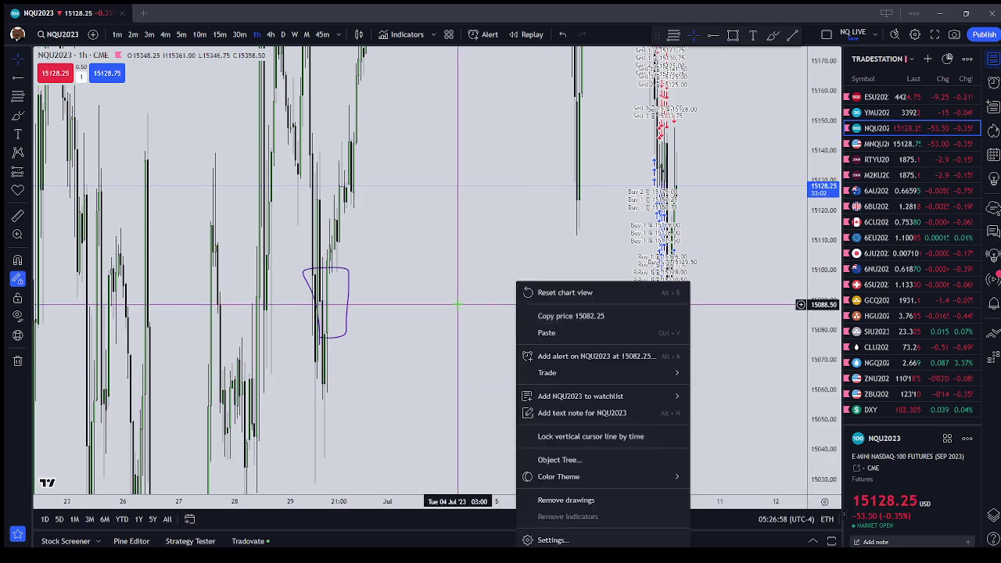
pyautogui.click(605, 535)
pyautogui.click(517, 378)
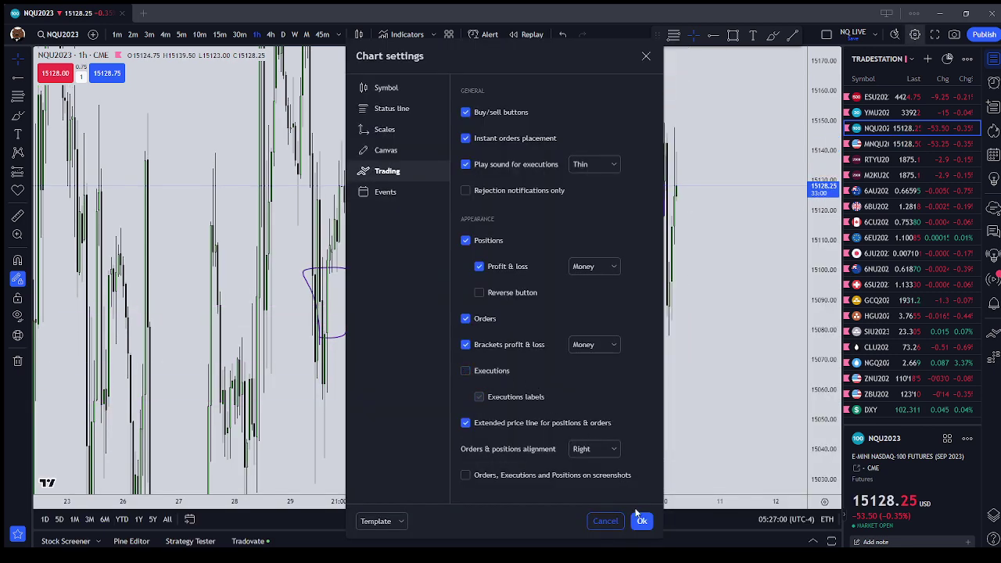
pyautogui.click(639, 520)
pyautogui.moveTo(644, 509); pyautogui.dragTo(670, 506)
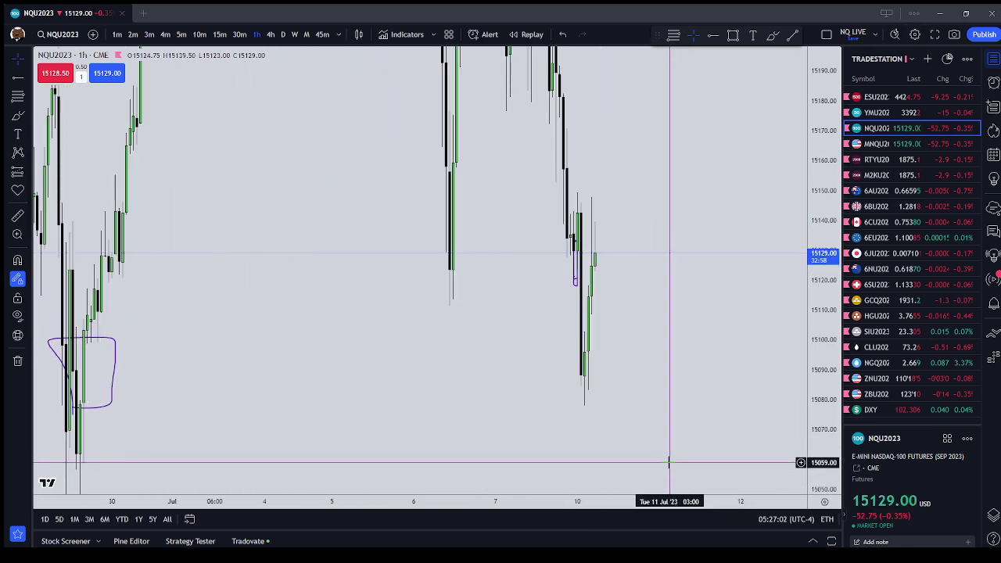
# Switch to the 10-minute chart, recheck the account balance and examine the decline leading into the marked consolidation.
pyautogui.click(200, 35)
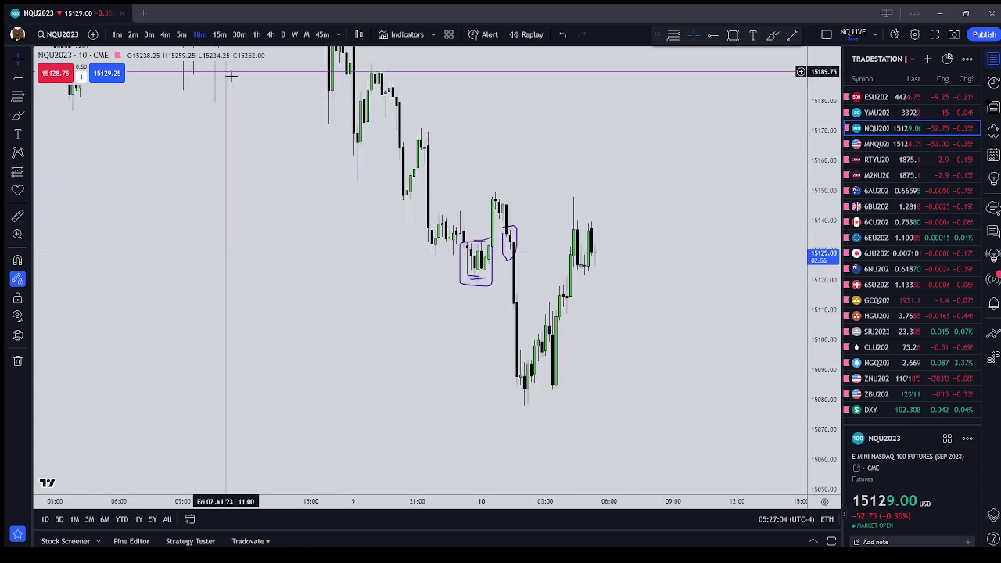
pyautogui.click(813, 541)
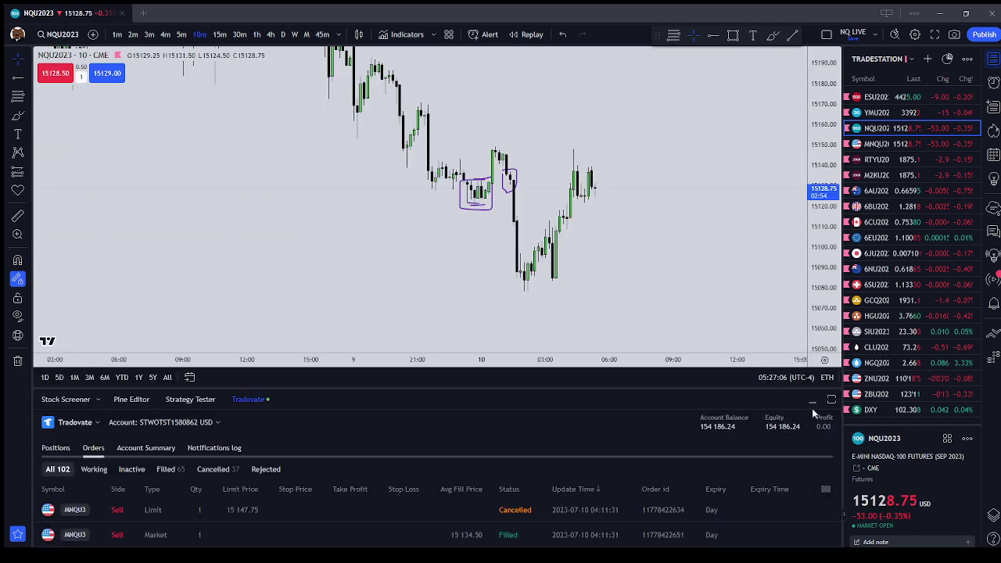
pyautogui.click(813, 400)
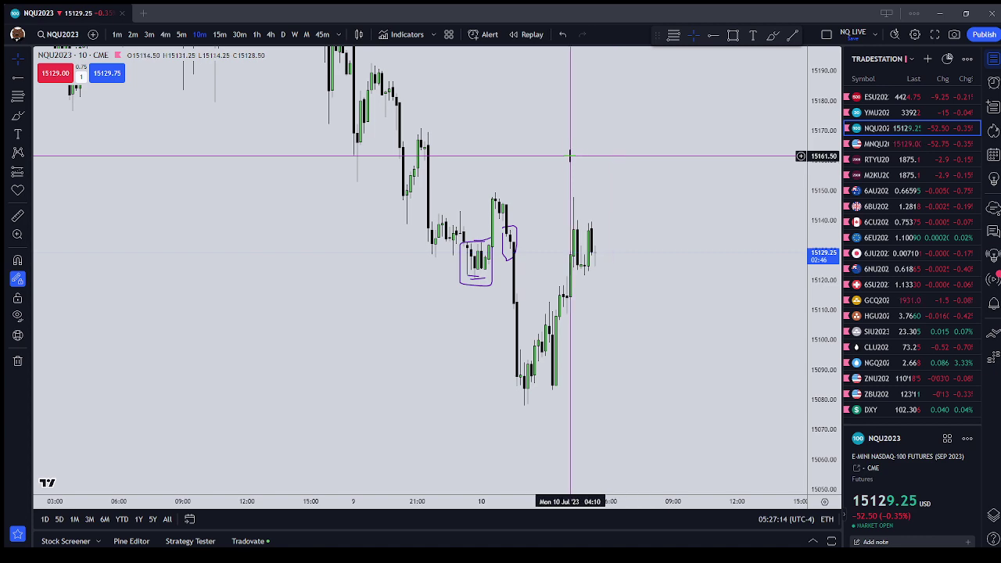
pyautogui.moveTo(609, 123); pyautogui.dragTo(698, 305)
pyautogui.moveTo(818, 207); pyautogui.dragTo(817, 349)
pyautogui.scroll(3, 784, 341)
pyautogui.moveTo(591, 335); pyautogui.dragTo(631, 293)
pyautogui.scroll(-3, 681, 339)
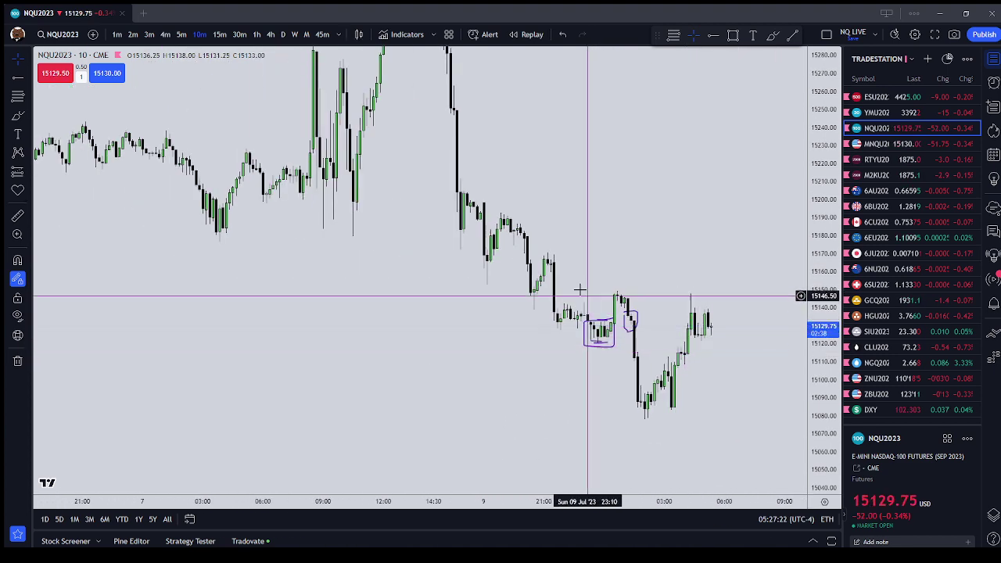
# Show the executed trades again and return to the 1-minute chart around the marked consolidation and sell-off.
pyautogui.rightClick(590, 259)
pyautogui.click(645, 515)
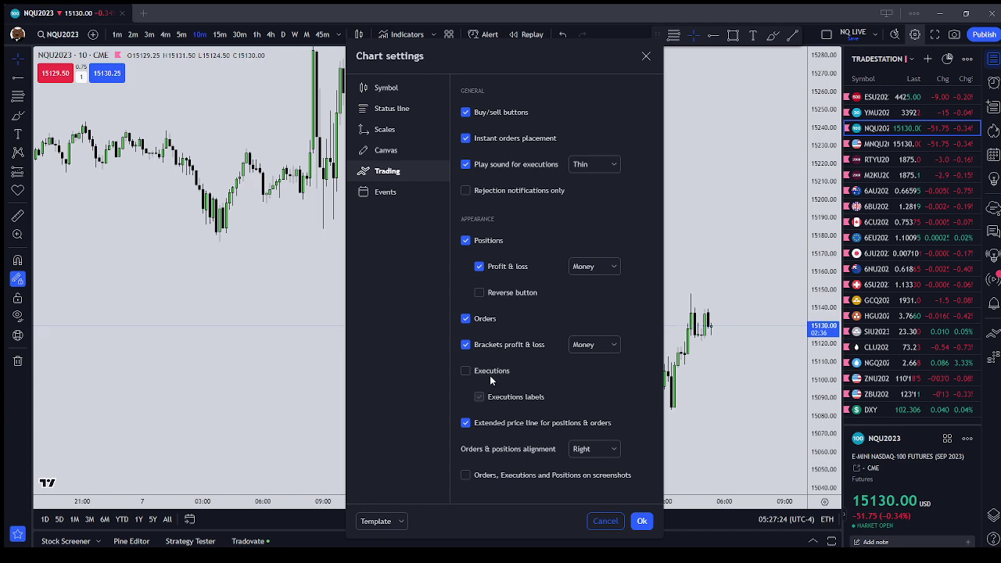
pyautogui.click(637, 520)
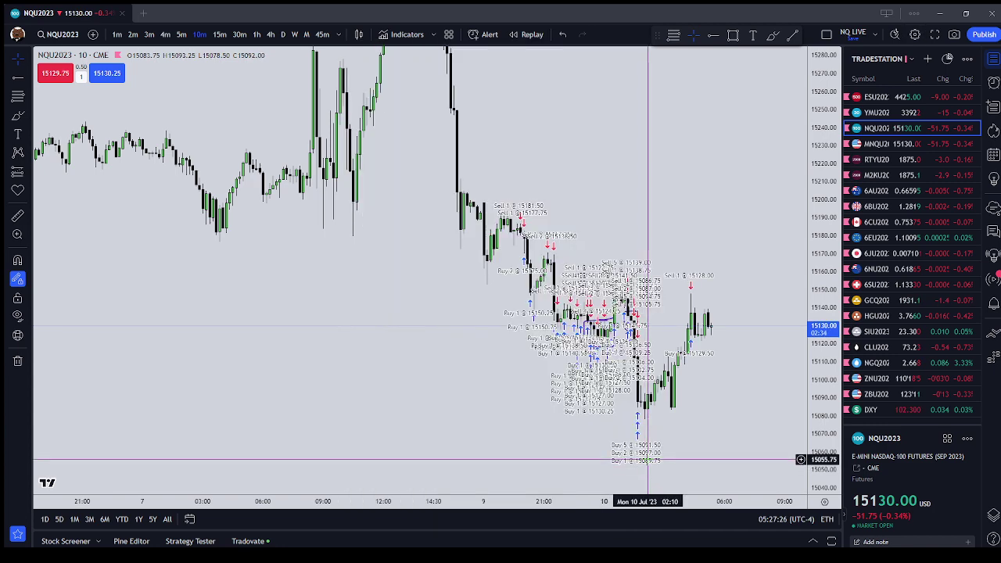
pyautogui.write('1')
pyautogui.press('Return')
pyautogui.scroll(-5, 647, 459)
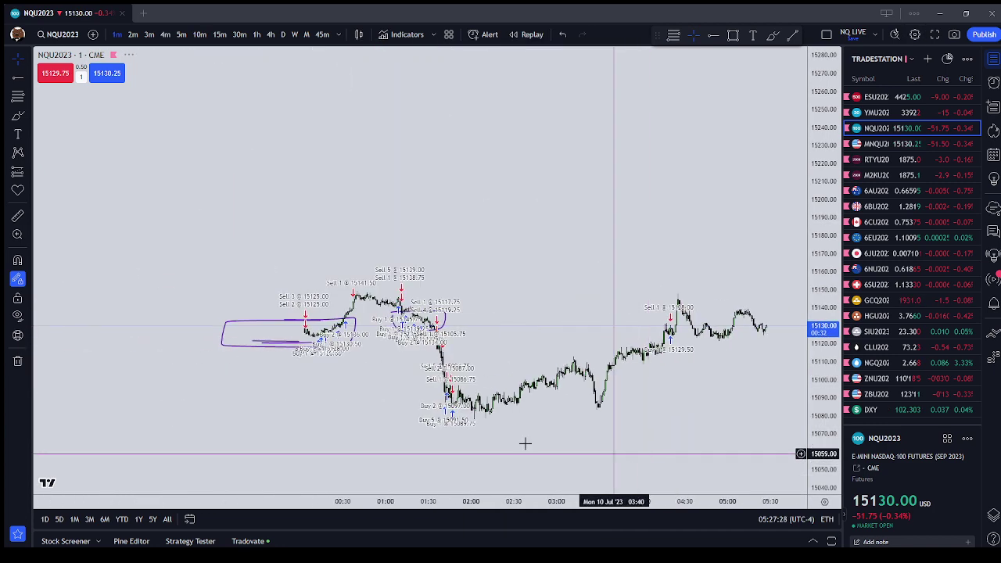
pyautogui.moveTo(442, 450); pyautogui.dragTo(780, 418)
pyautogui.scroll(6, 778, 74)
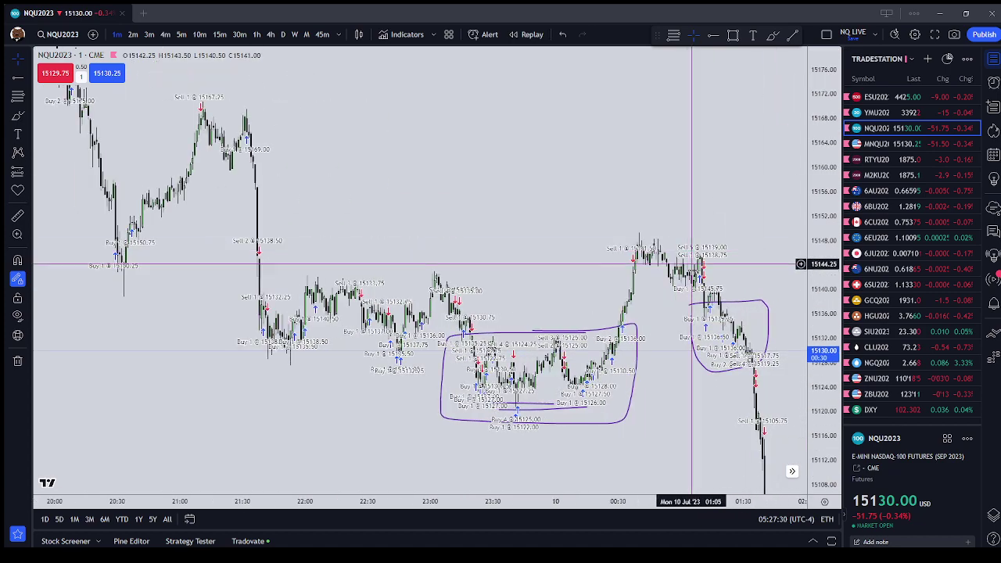
pyautogui.moveTo(500, 72); pyautogui.dragTo(513, 86)
pyautogui.click(19, 116)
pyautogui.moveTo(489, 178)
pyautogui.mouseDown()
pyautogui.moveTo(537, 398)
pyautogui.moveTo(559, 406)
pyautogui.moveTo(481, 177)
pyautogui.mouseUp()
pyautogui.click(797, 64)
# Remove all drawings and outline the steep 10 July sell-off with a brush stroke from about 15127 down to 15091.
pyautogui.rightClick(657, 165)
pyautogui.click(717, 383)
pyautogui.moveTo(502, 172)
pyautogui.mouseDown()
pyautogui.moveTo(540, 396)
pyautogui.moveTo(571, 208)
pyautogui.mouseUp()
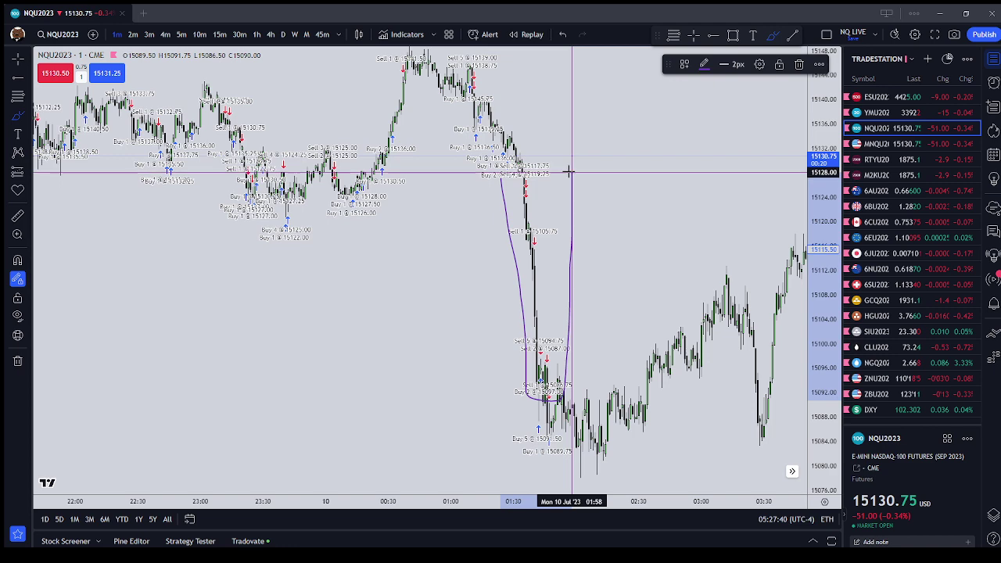